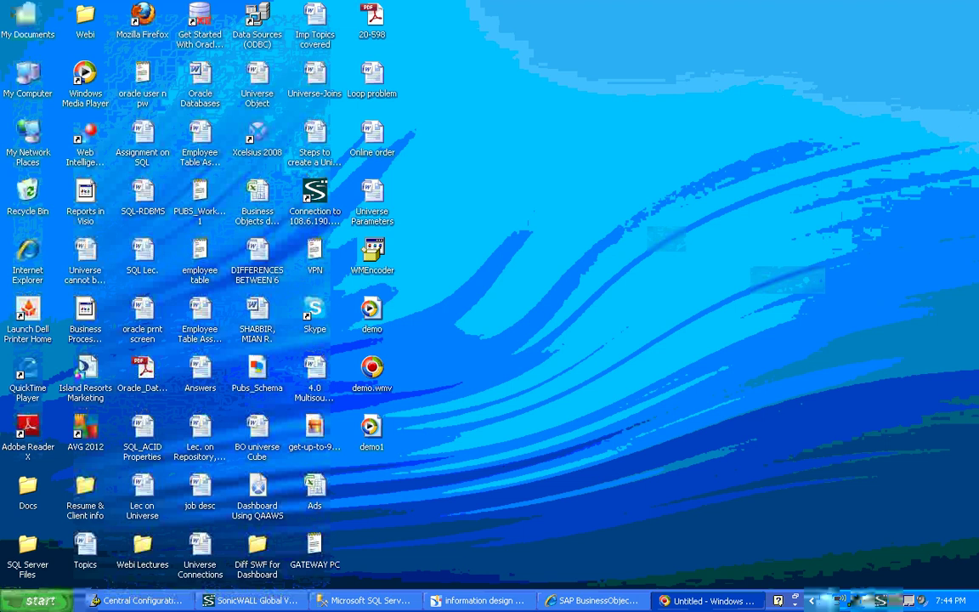
Step: Browse the Start menu's programs, close it without launching anything, and refresh the desktop
{"action": "left_click", "coordinate": [38, 600]}
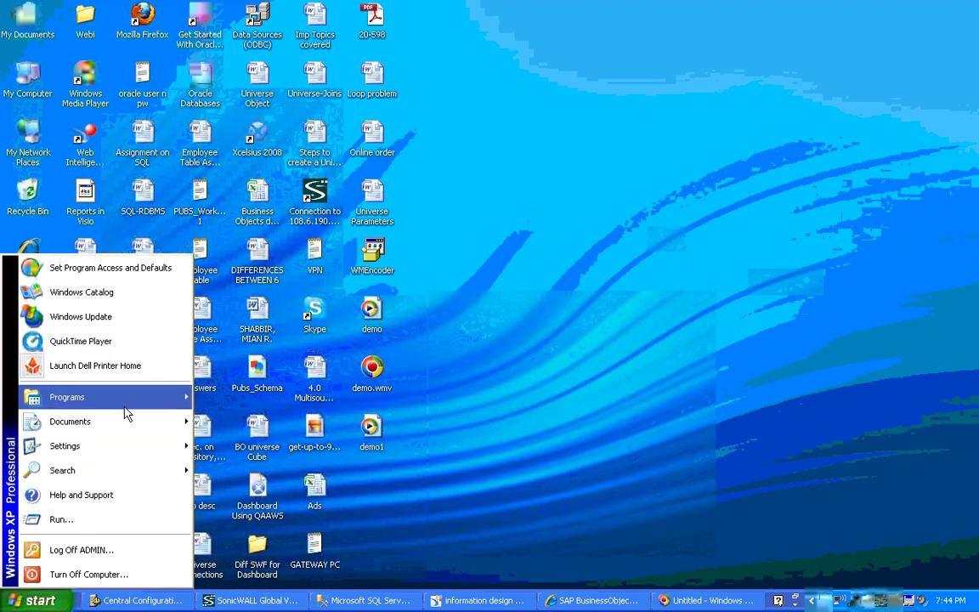
{"action": "mouse_move", "coordinate": [140, 398]}
{"action": "mouse_move", "coordinate": [332, 474]}
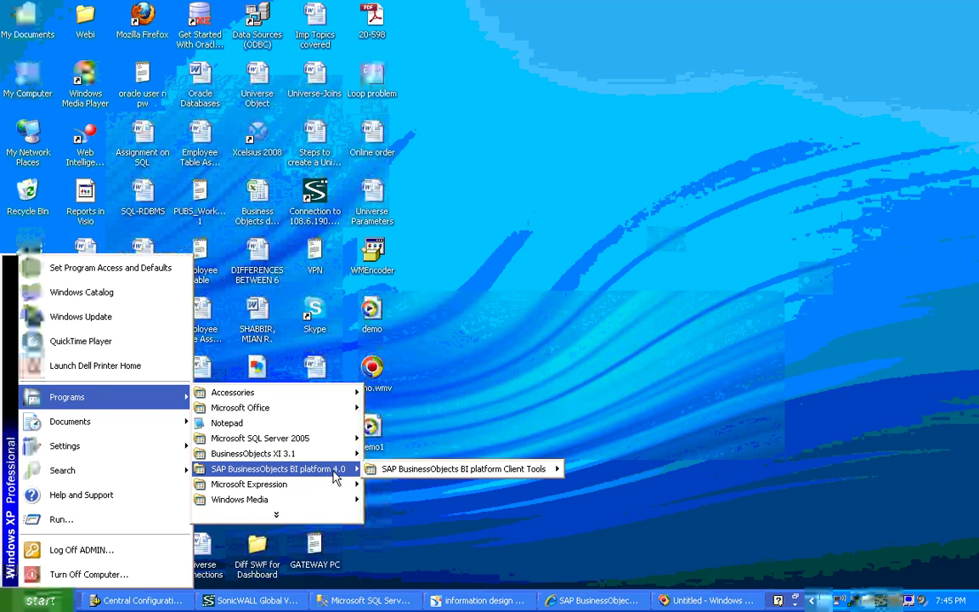
{"action": "mouse_move", "coordinate": [435, 470]}
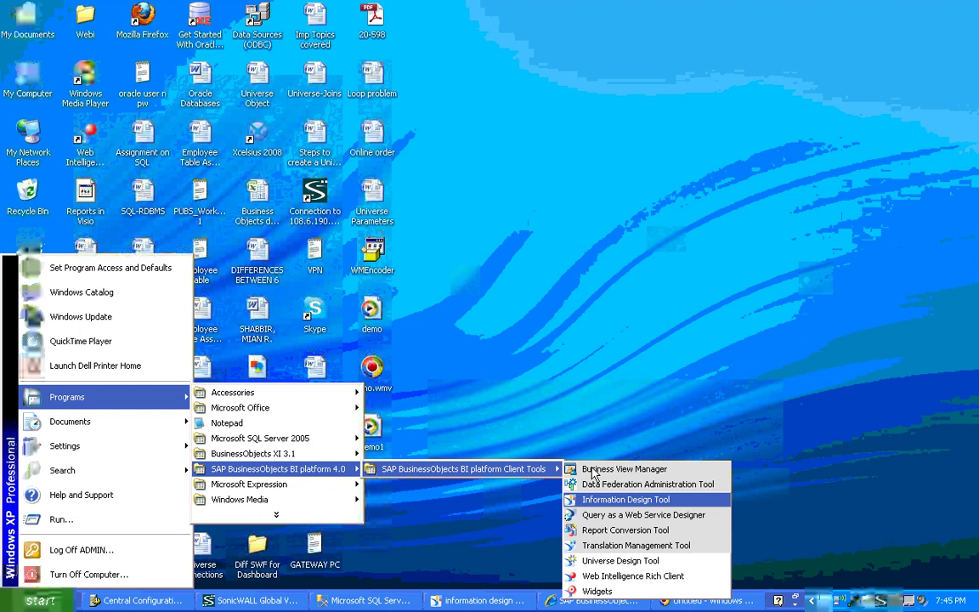
{"action": "left_click", "coordinate": [563, 330]}
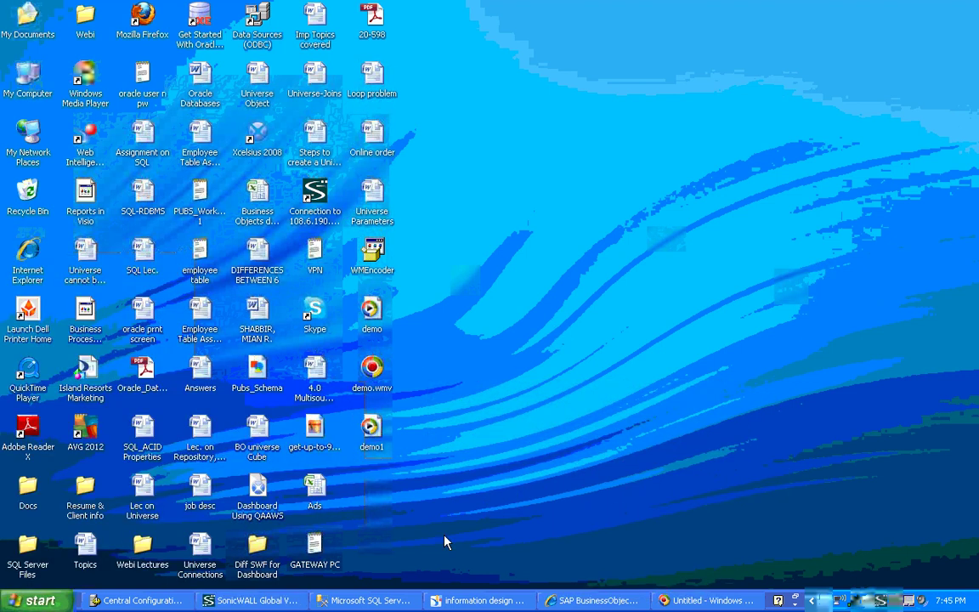
{"action": "right_click", "coordinate": [442, 267]}
{"action": "left_click", "coordinate": [466, 281]}
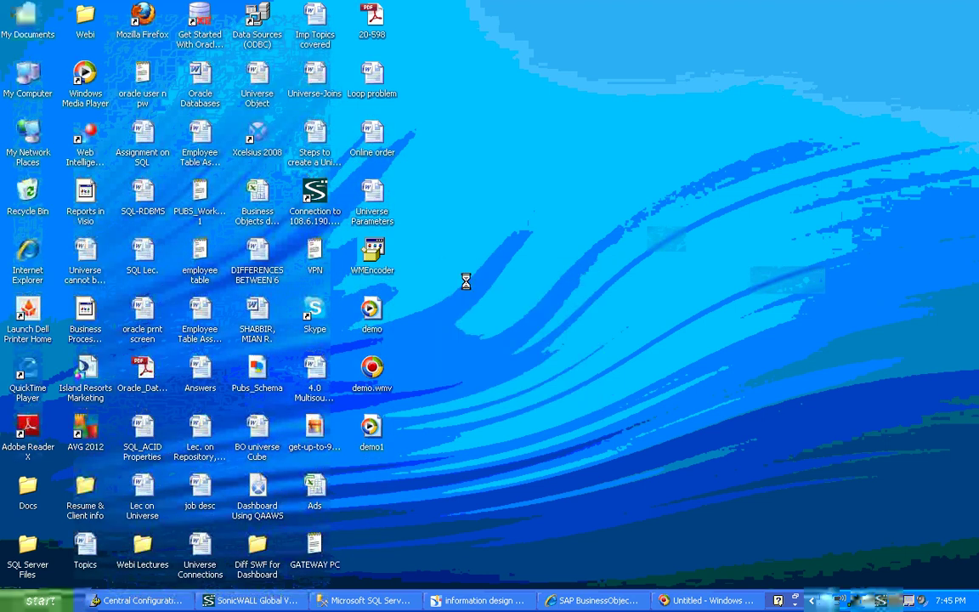
Step: In ODBC Data Source Administrator, add a new System DSN using the SQL Server driver
{"action": "right_click", "coordinate": [263, 22]}
{"action": "left_click", "coordinate": [284, 30]}
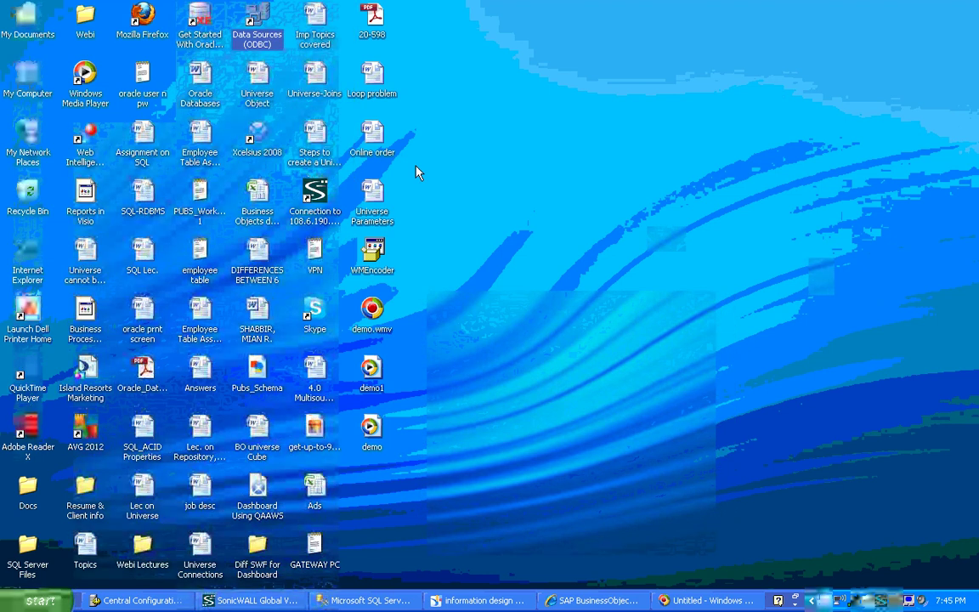
{"action": "left_click", "coordinate": [414, 198]}
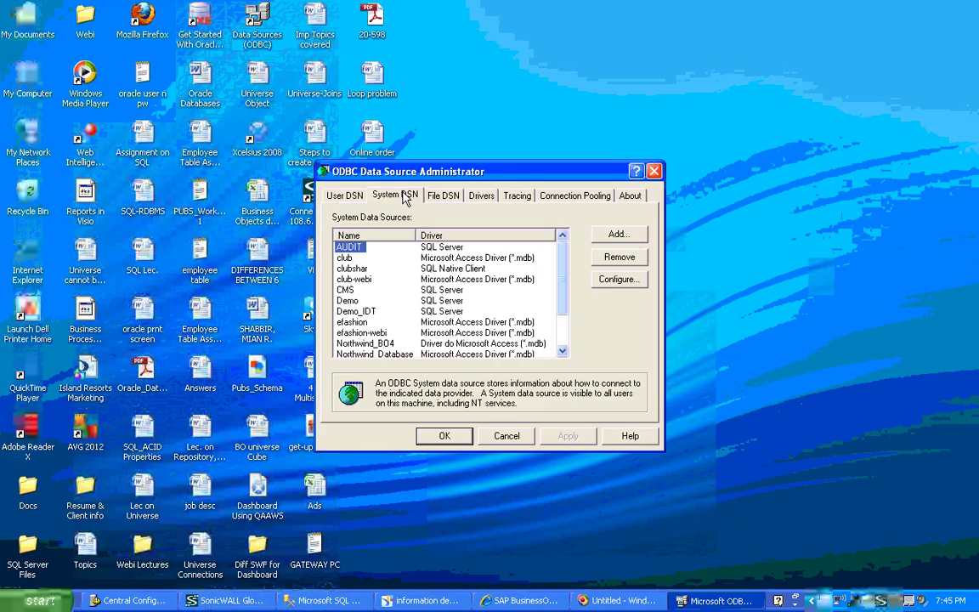
{"action": "left_click", "coordinate": [617, 235]}
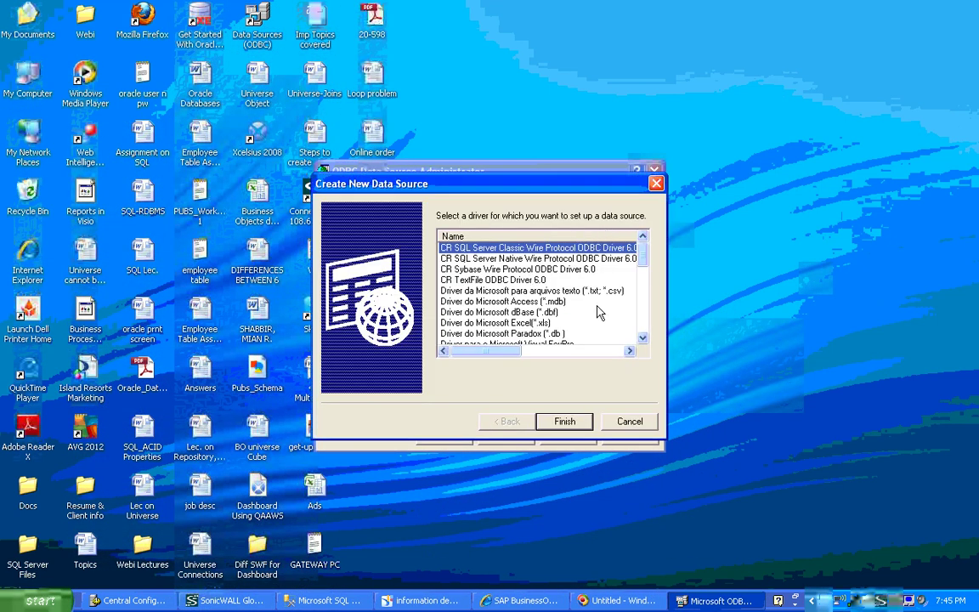
{"action": "left_click_drag", "start_coordinate": [642, 248], "coordinate": [643, 343]}
{"action": "left_click", "coordinate": [463, 333]}
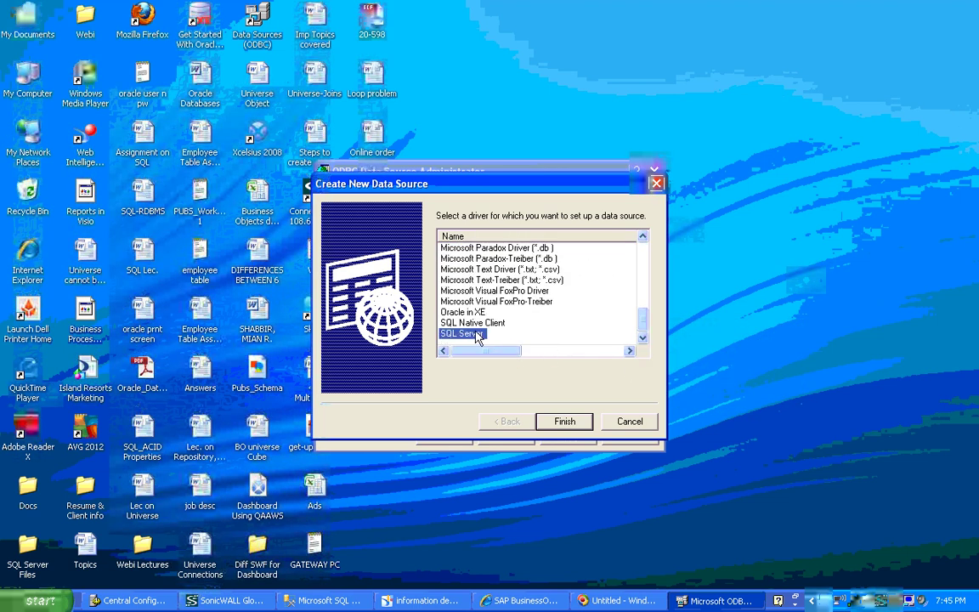
{"action": "left_click", "coordinate": [558, 431]}
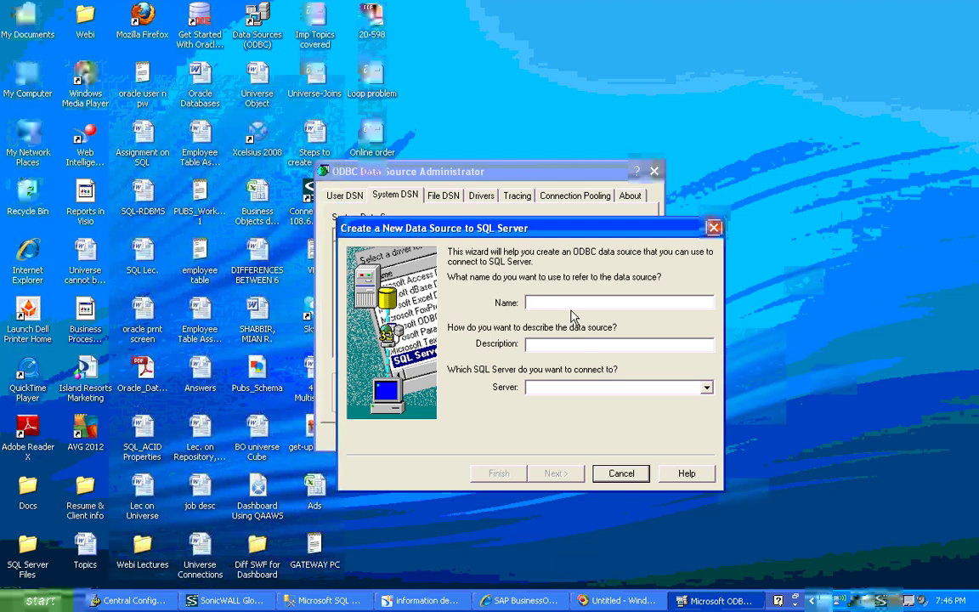
Step: Enter the data source name IDT on SQL, a description, and paste in the server name
{"action": "type", "text": "IDT"}
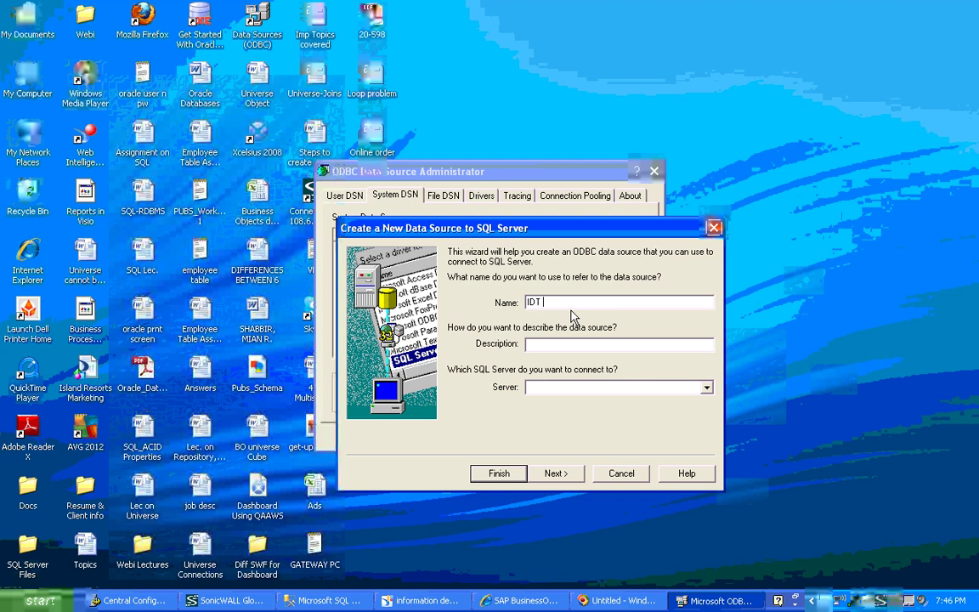
{"action": "type", "text": "on SDemo"}
{"action": "key", "text": "Tab"}
{"action": "type", "text": "MYDELL\\SQLEXPRESS"}
{"action": "left_click", "coordinate": [555, 477]}
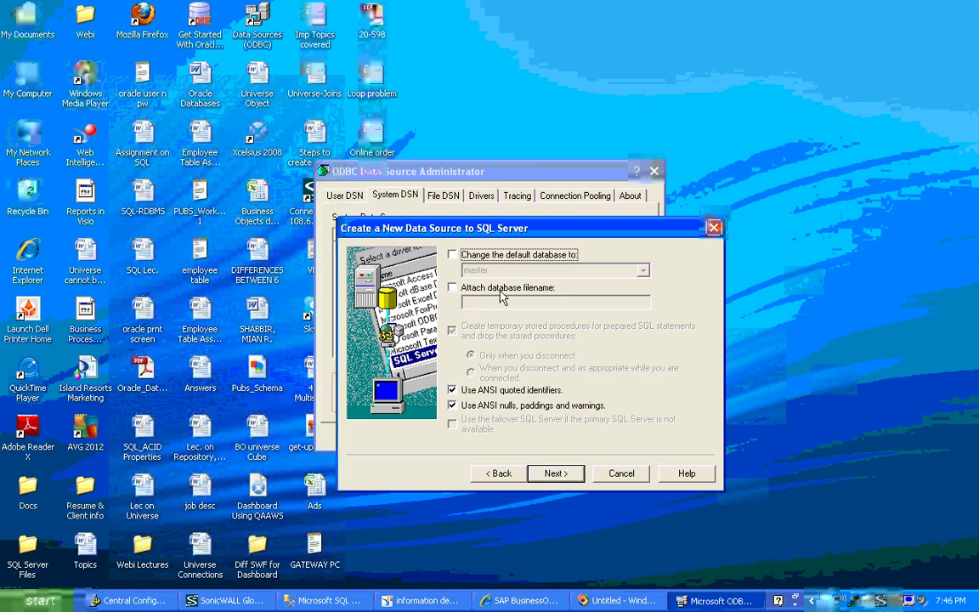
Step: Change the default database to Northwind and finish the DSN setup
{"action": "left_click", "coordinate": [476, 255]}
{"action": "left_click", "coordinate": [643, 271]}
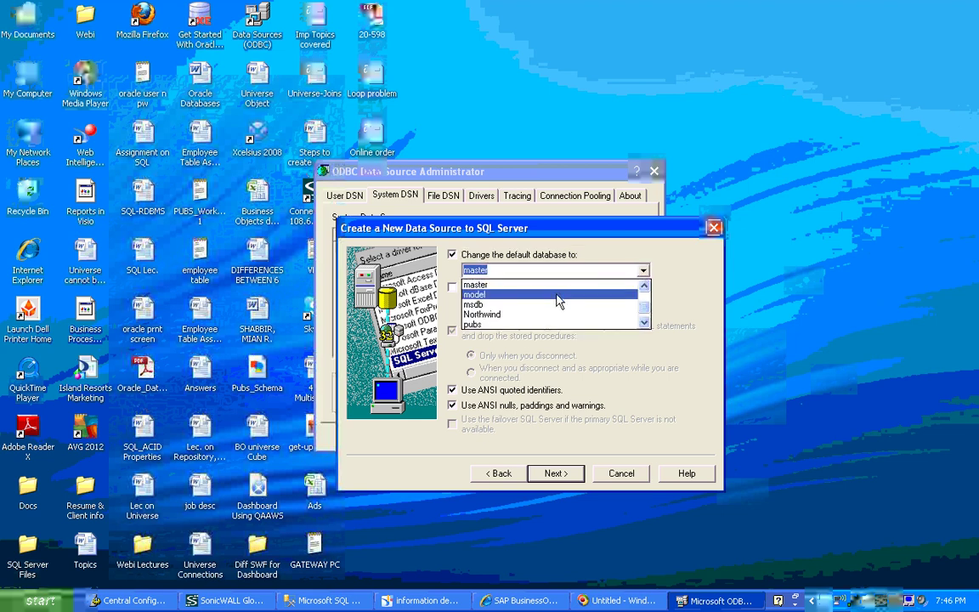
{"action": "left_click", "coordinate": [497, 314]}
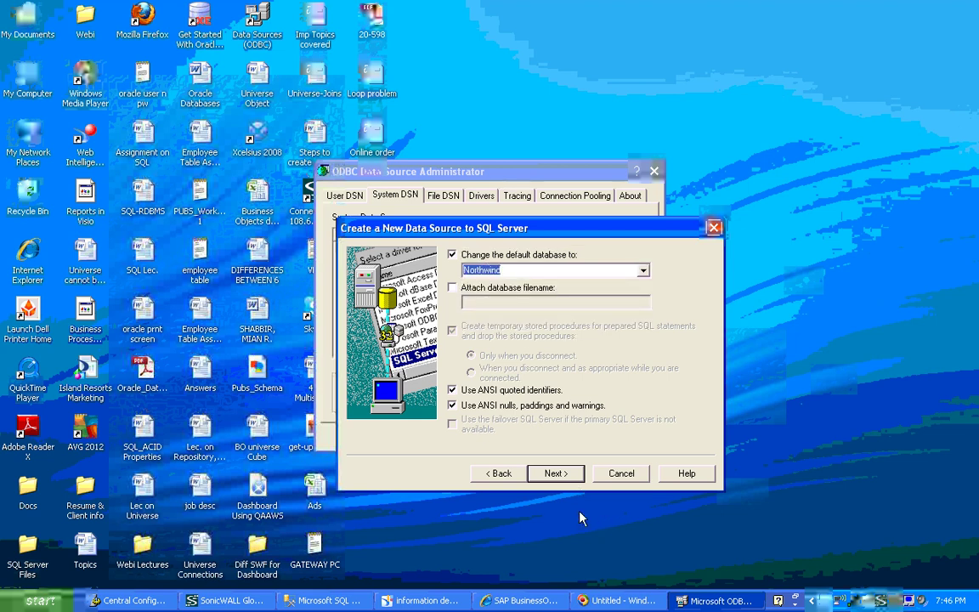
{"action": "left_click", "coordinate": [557, 474]}
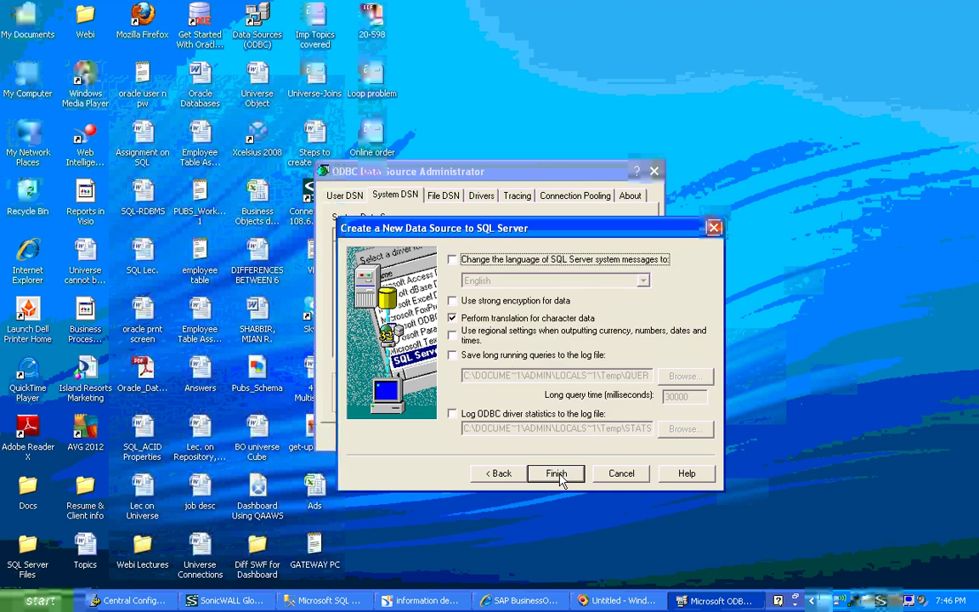
{"action": "left_click", "coordinate": [560, 473]}
Step: Test the data source successfully, accept it, and close the administrator
{"action": "left_click", "coordinate": [467, 484]}
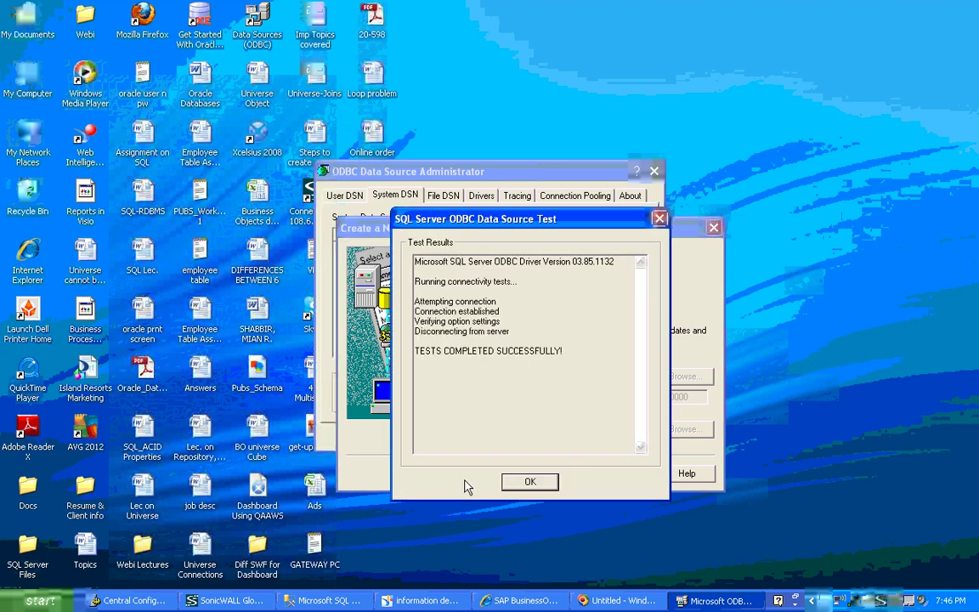
{"action": "left_click", "coordinate": [531, 482]}
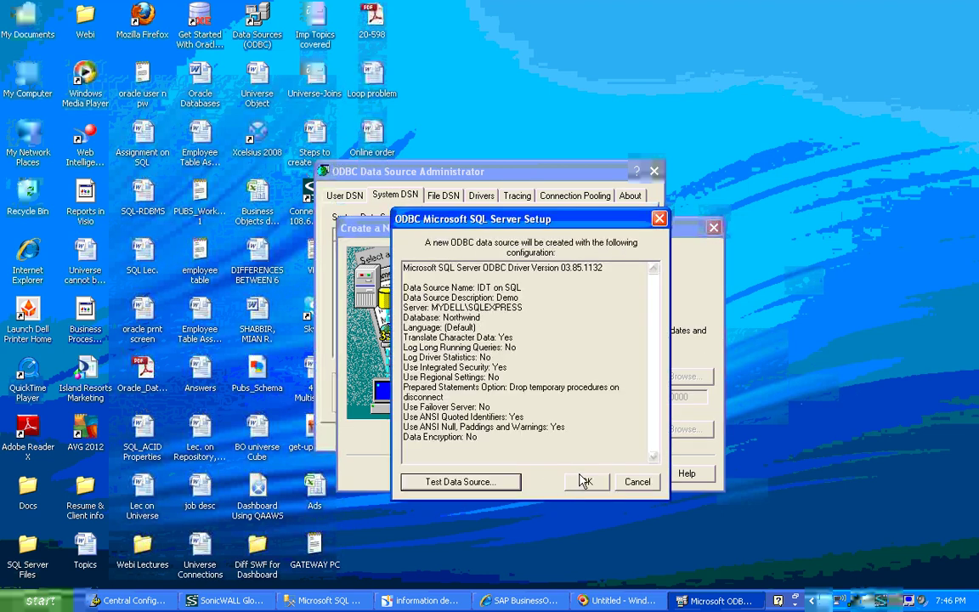
{"action": "left_click", "coordinate": [527, 435]}
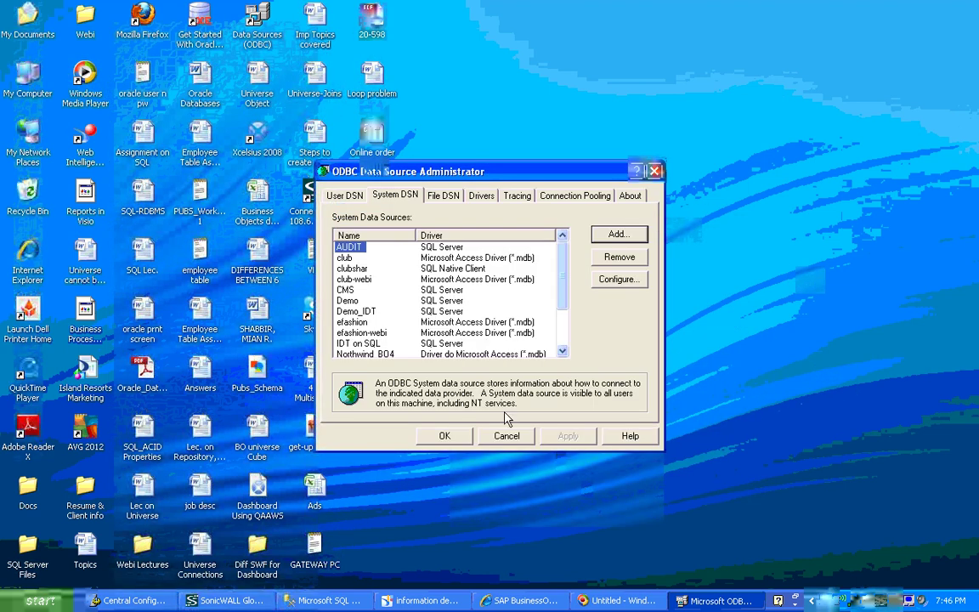
{"action": "left_click", "coordinate": [444, 435]}
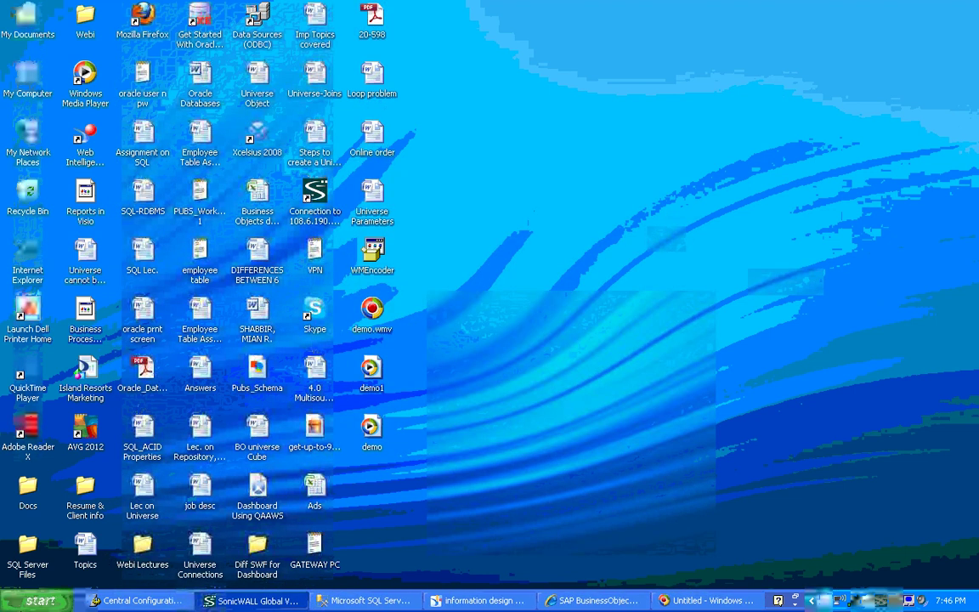
Step: Browse Start > Programs, then restore the Information Design Tool window from the taskbar
{"action": "left_click", "coordinate": [40, 600]}
{"action": "mouse_move", "coordinate": [68, 397]}
{"action": "mouse_move", "coordinate": [315, 456]}
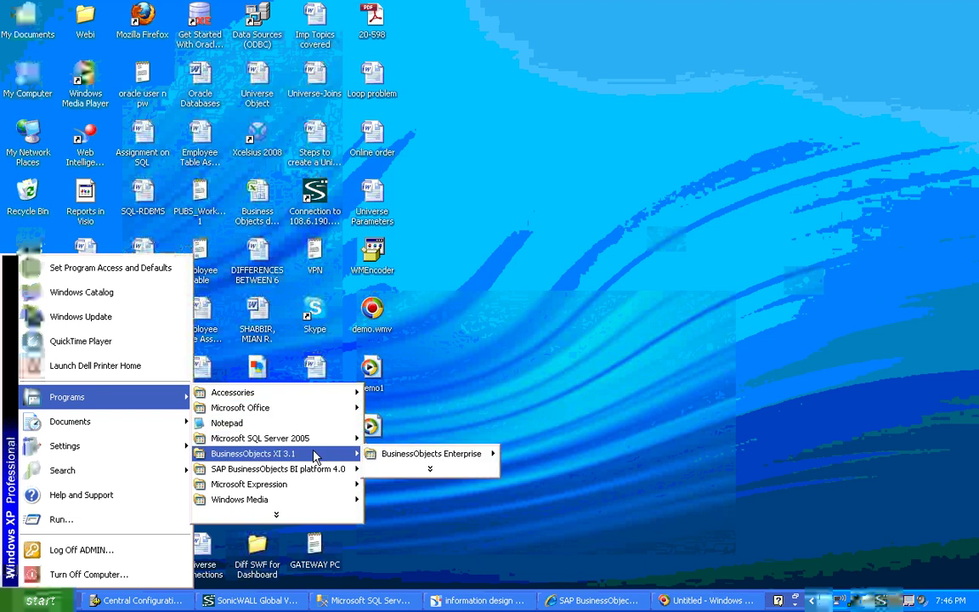
{"action": "mouse_move", "coordinate": [342, 469]}
{"action": "mouse_move", "coordinate": [446, 476]}
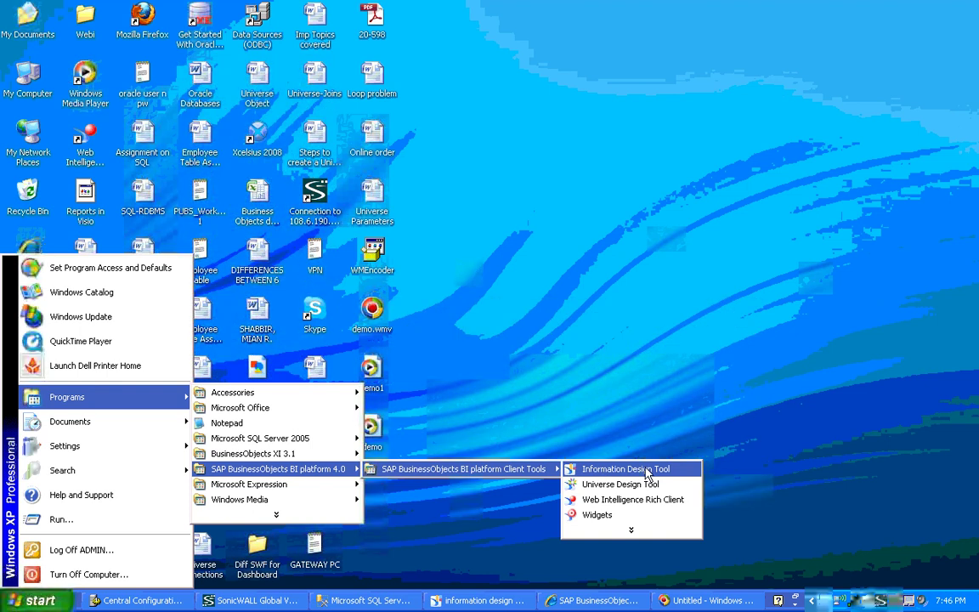
{"action": "left_click", "coordinate": [481, 602]}
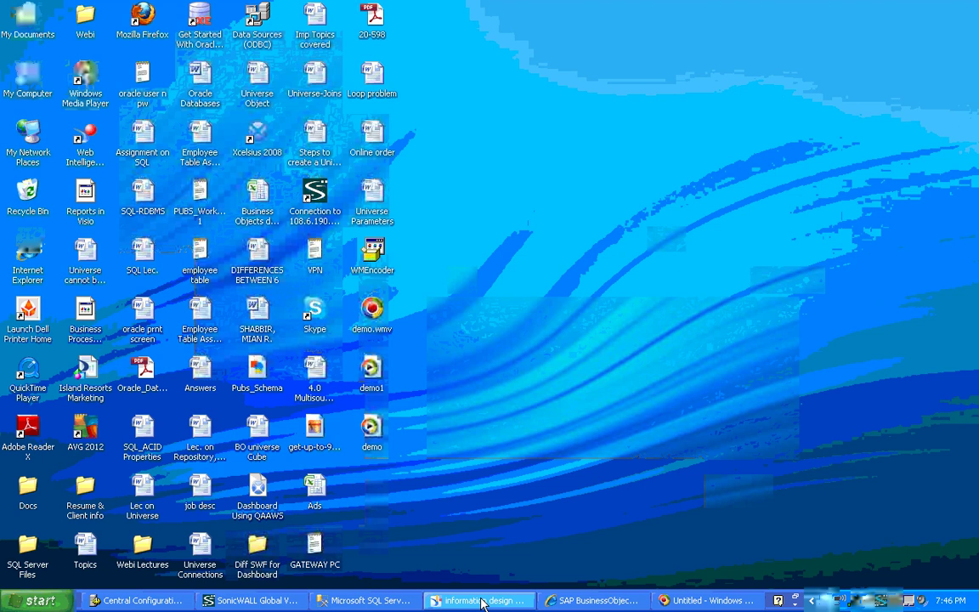
{"action": "left_click", "coordinate": [482, 602]}
{"action": "left_click", "coordinate": [482, 603]}
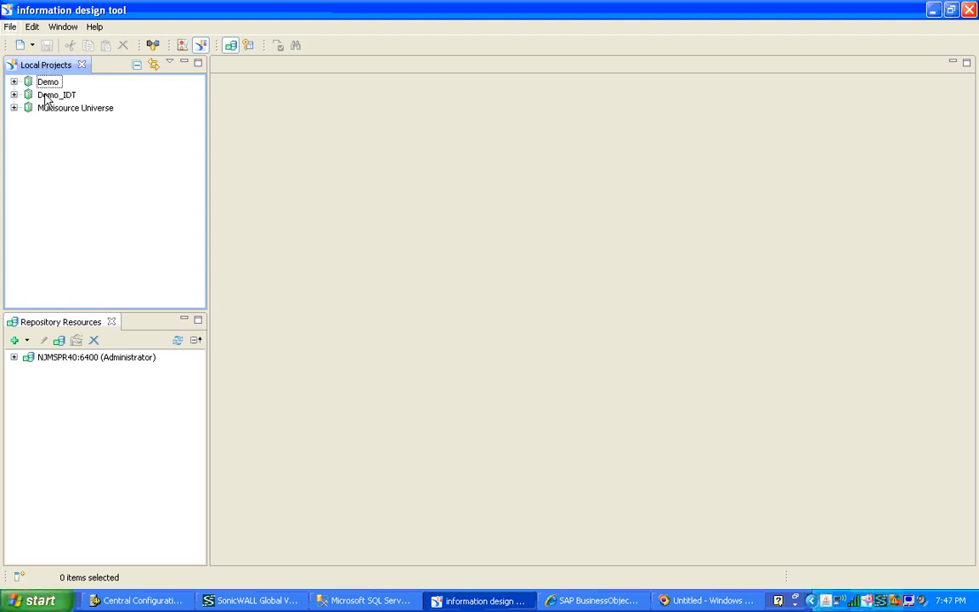
Step: Create a new local project named 'IDT on SQL' through File > New > Project
{"action": "left_click", "coordinate": [10, 28]}
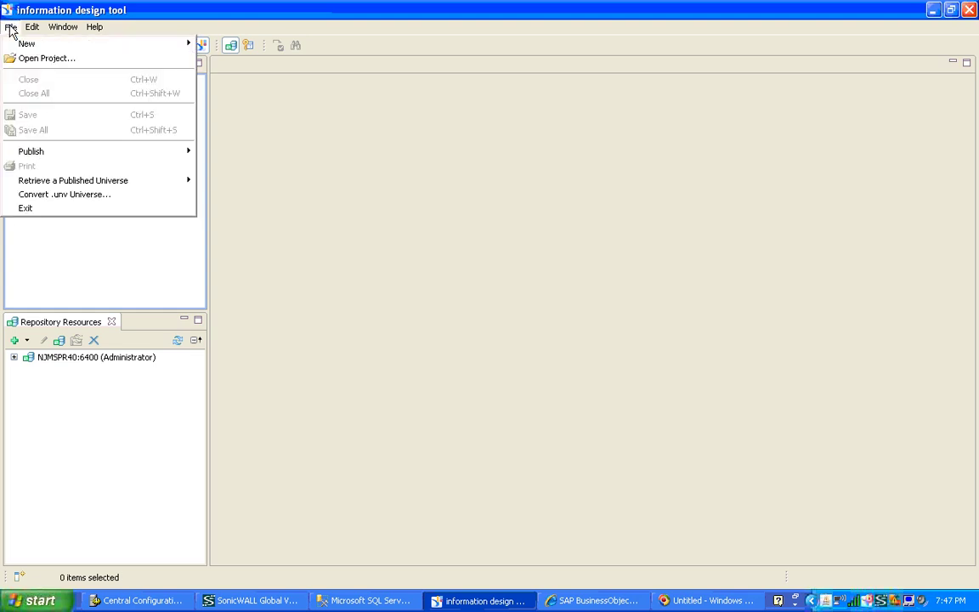
{"action": "mouse_move", "coordinate": [33, 36]}
{"action": "mouse_move", "coordinate": [131, 51]}
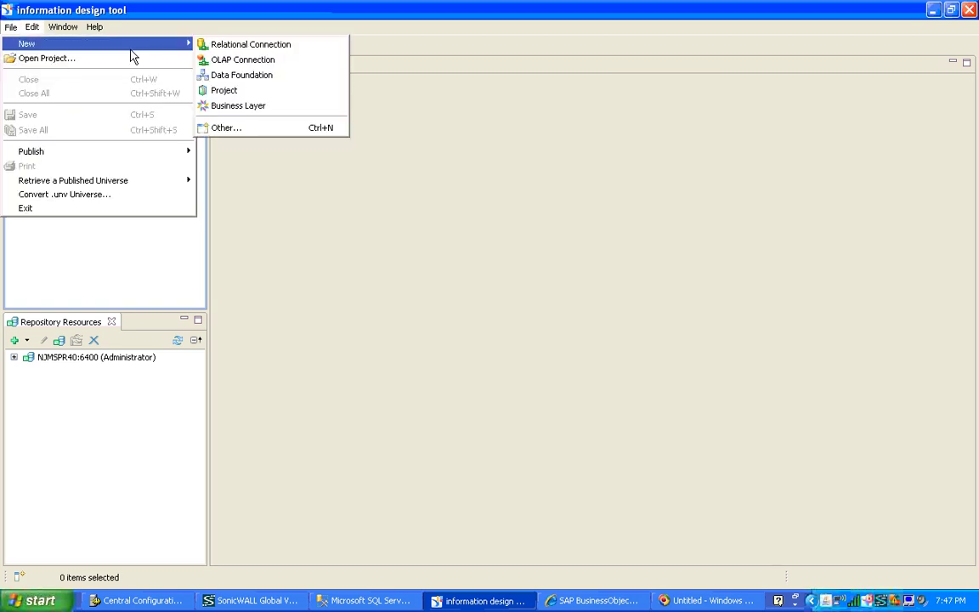
{"action": "left_click", "coordinate": [217, 89]}
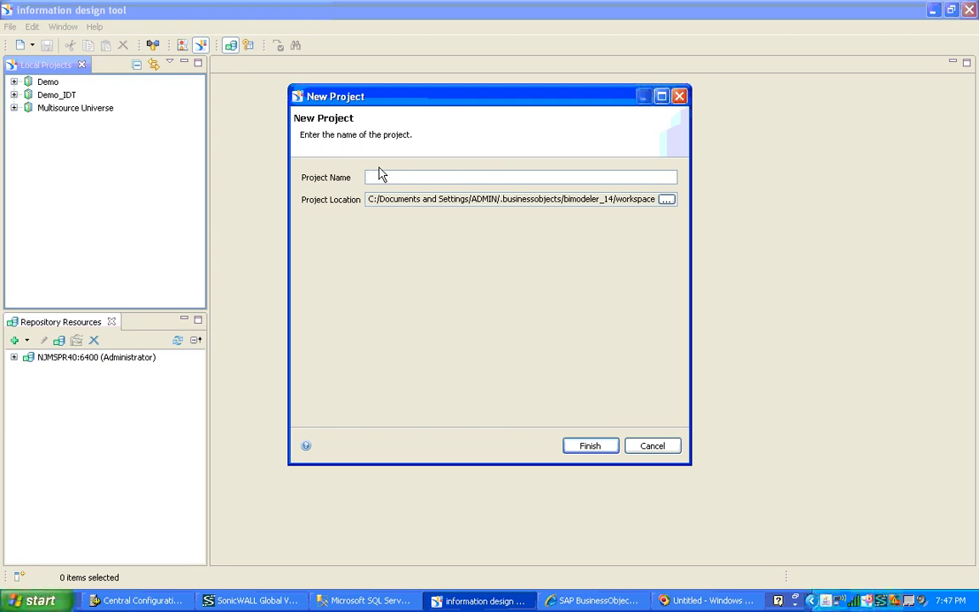
{"action": "type", "text": "IDT "}
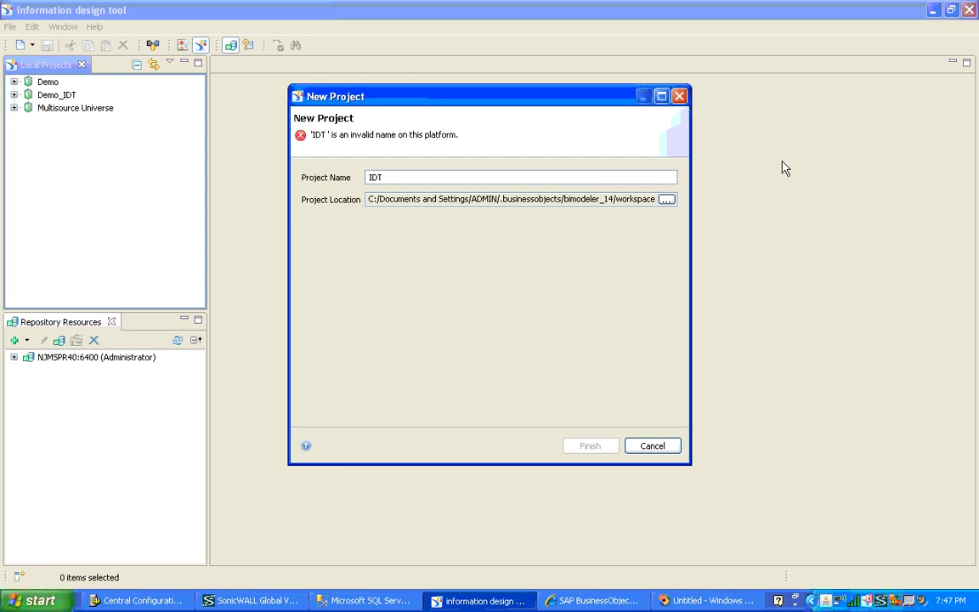
{"action": "type", "text": "on SQL"}
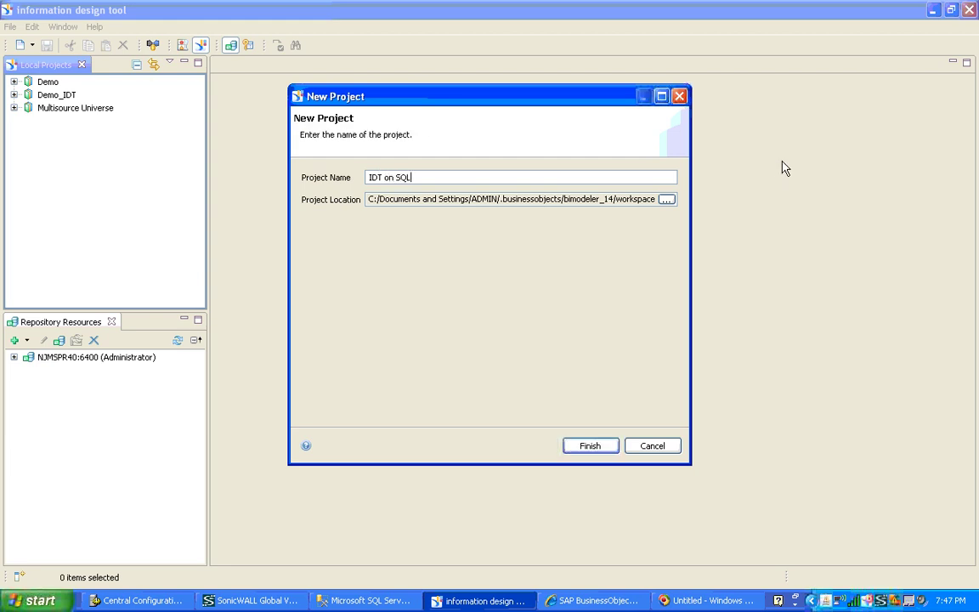
{"action": "left_click", "coordinate": [599, 444]}
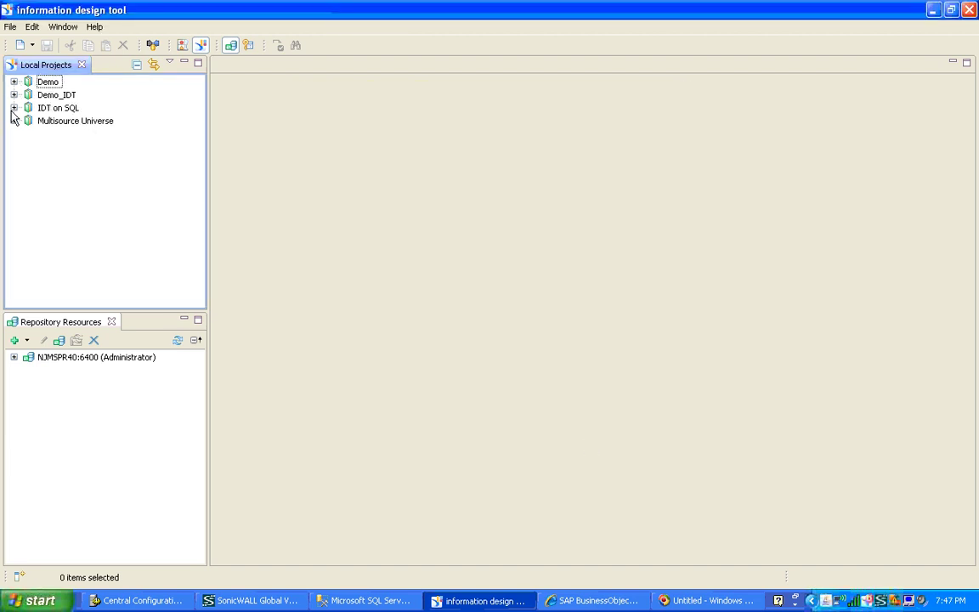
Step: Start a new relational connection in the IDT on SQL project and name it IDT on SQL
{"action": "left_click", "coordinate": [62, 110]}
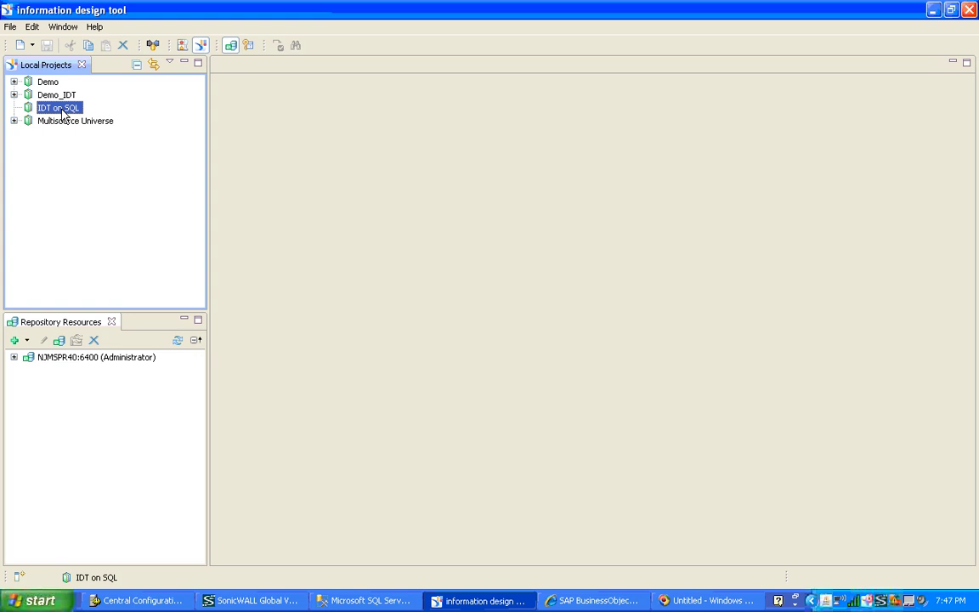
{"action": "right_click", "coordinate": [62, 114]}
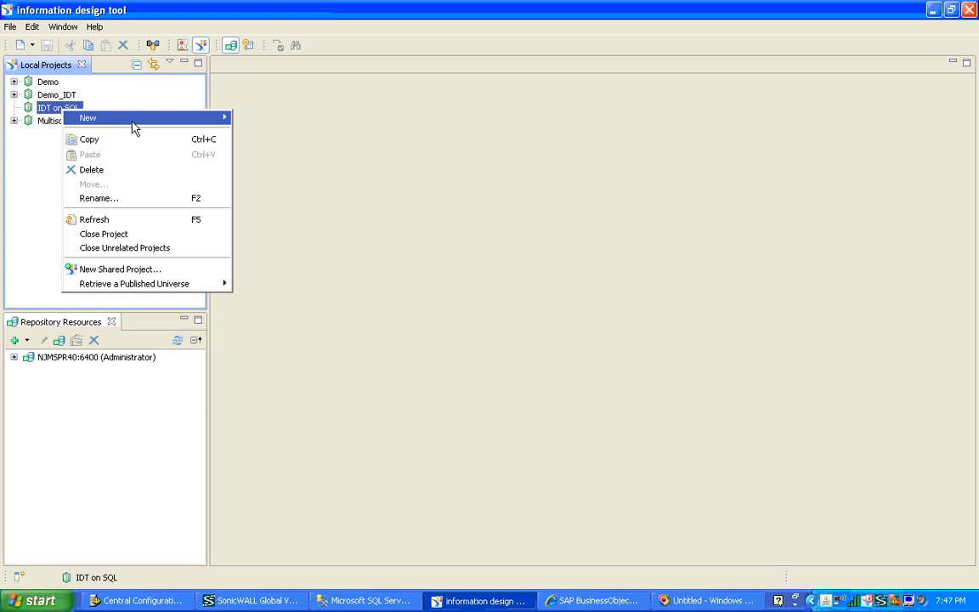
{"action": "mouse_move", "coordinate": [167, 121]}
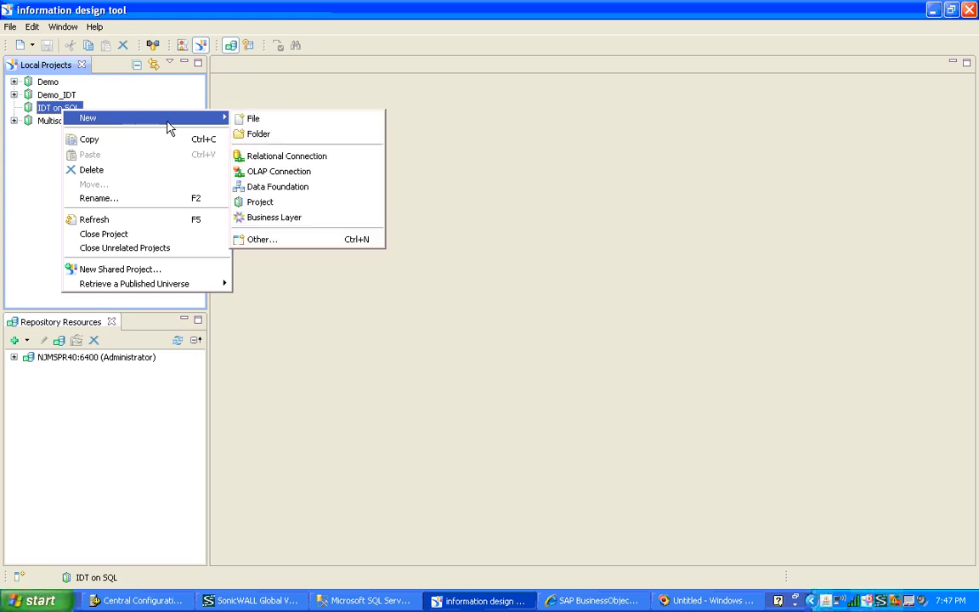
{"action": "left_click", "coordinate": [278, 156]}
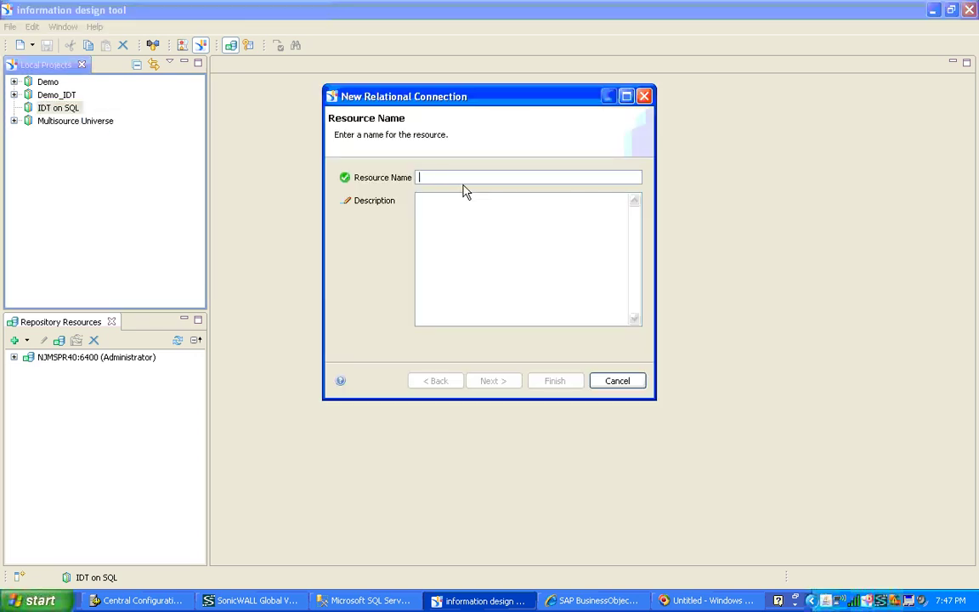
{"action": "type", "text": "IDT on SQL"}
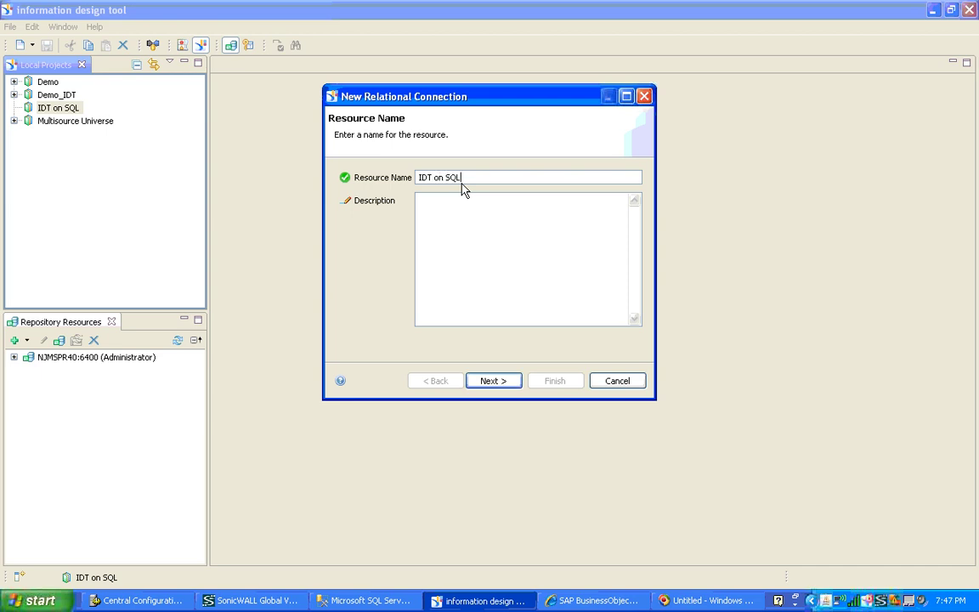
{"action": "left_click", "coordinate": [517, 384]}
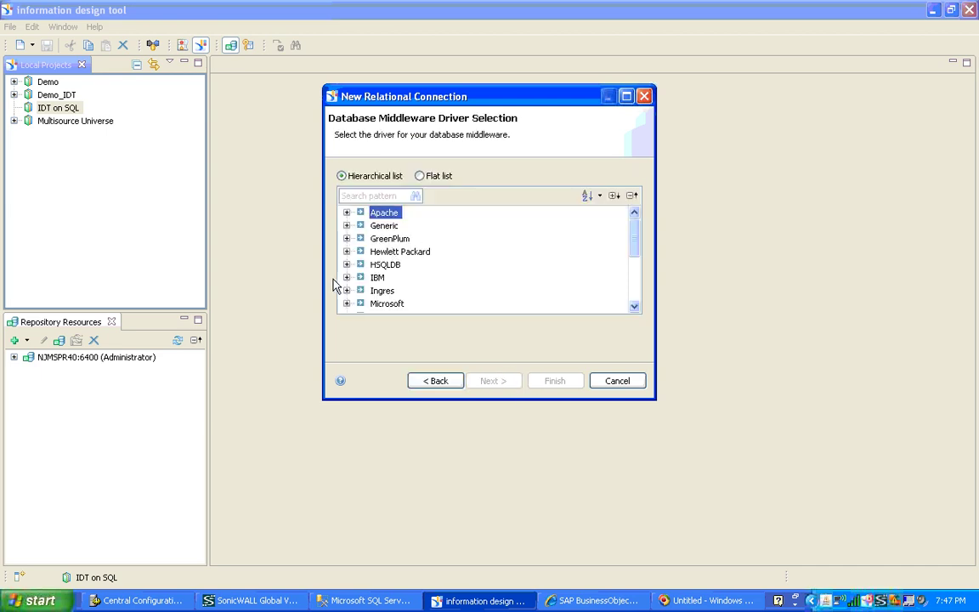
Step: Choose the Microsoft MS SQL Server 2005 ODBC driver and finish creating IDT on SQL.cnx
{"action": "left_click", "coordinate": [346, 303]}
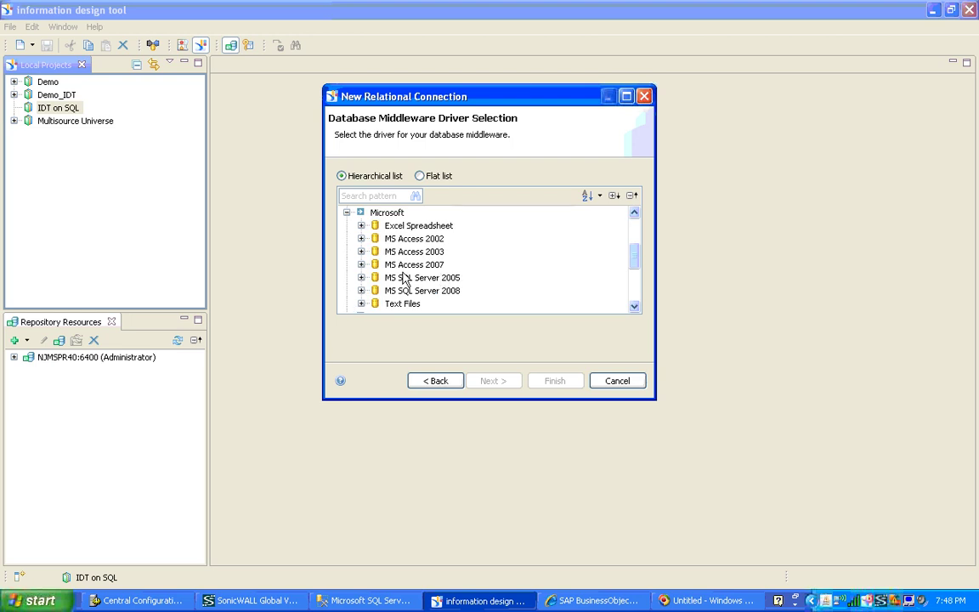
{"action": "left_click", "coordinate": [360, 278]}
{"action": "left_click", "coordinate": [428, 291]}
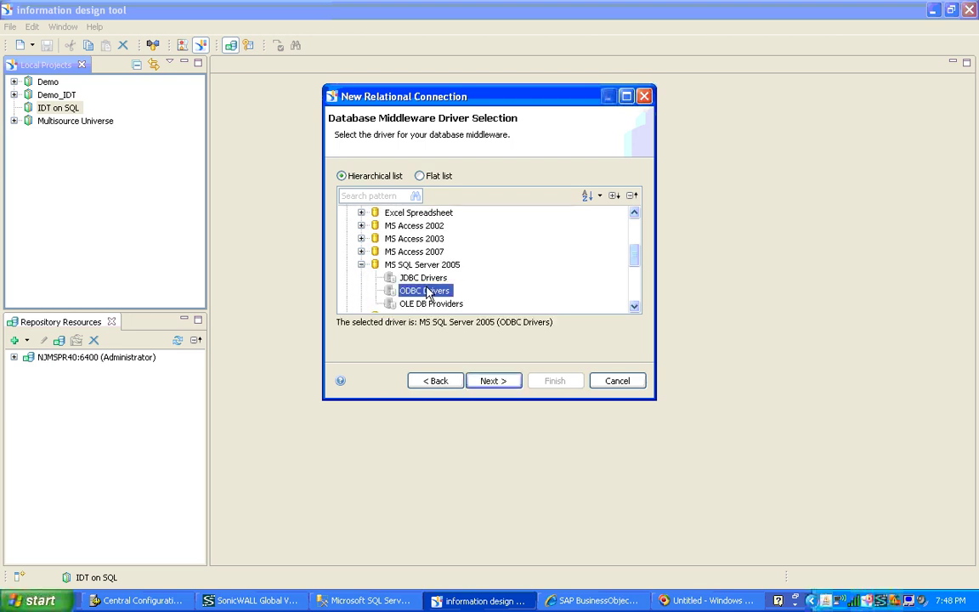
{"action": "left_click", "coordinate": [490, 382]}
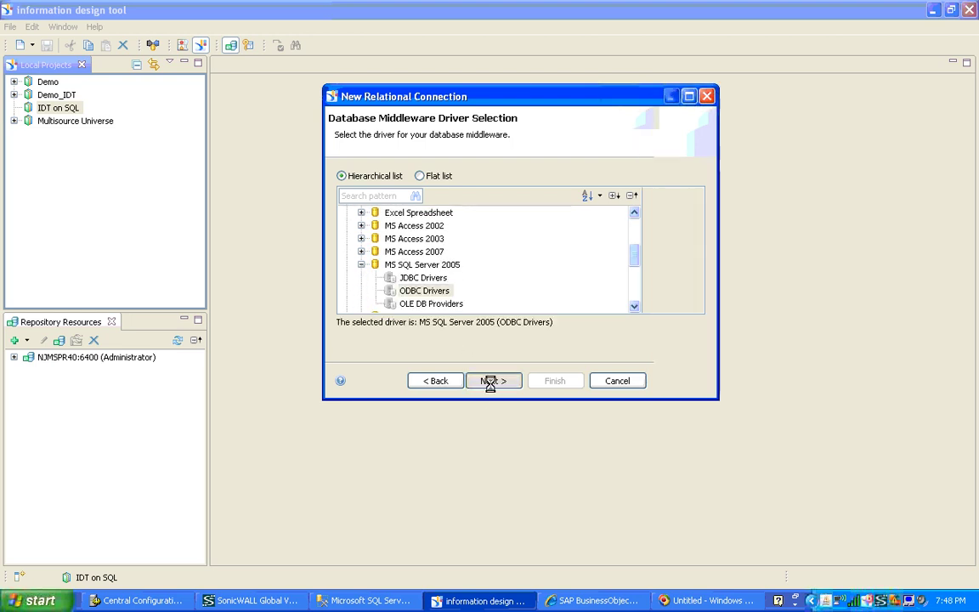
{"action": "left_click", "coordinate": [552, 384]}
{"action": "left_click", "coordinate": [551, 384]}
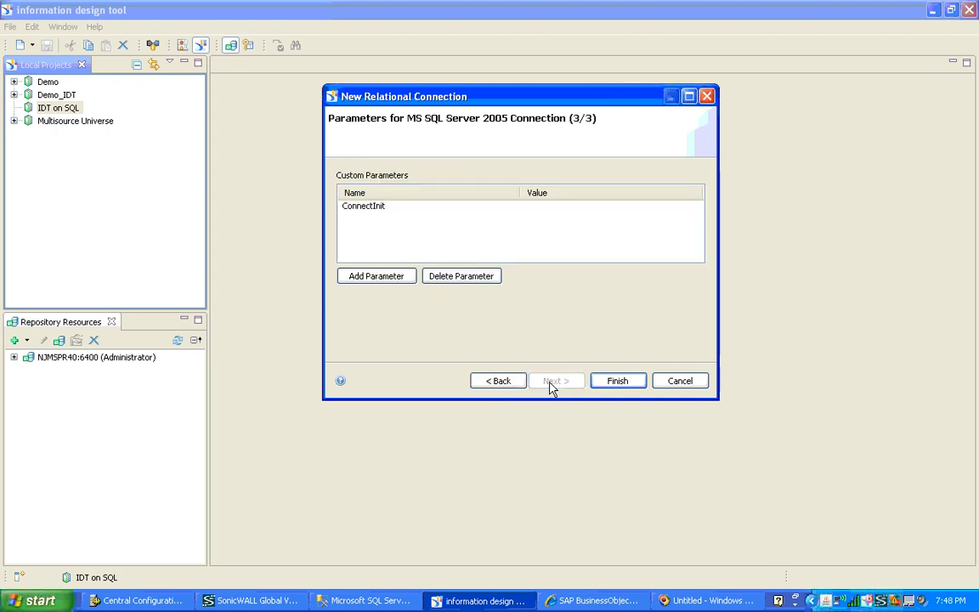
{"action": "left_click", "coordinate": [618, 380]}
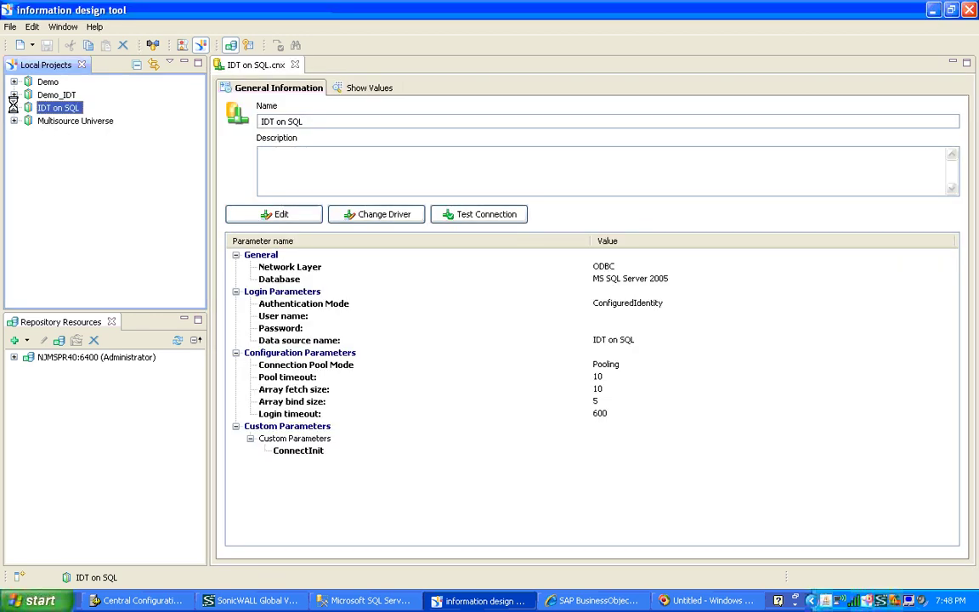
{"action": "left_click", "coordinate": [14, 106]}
{"action": "left_click", "coordinate": [70, 124]}
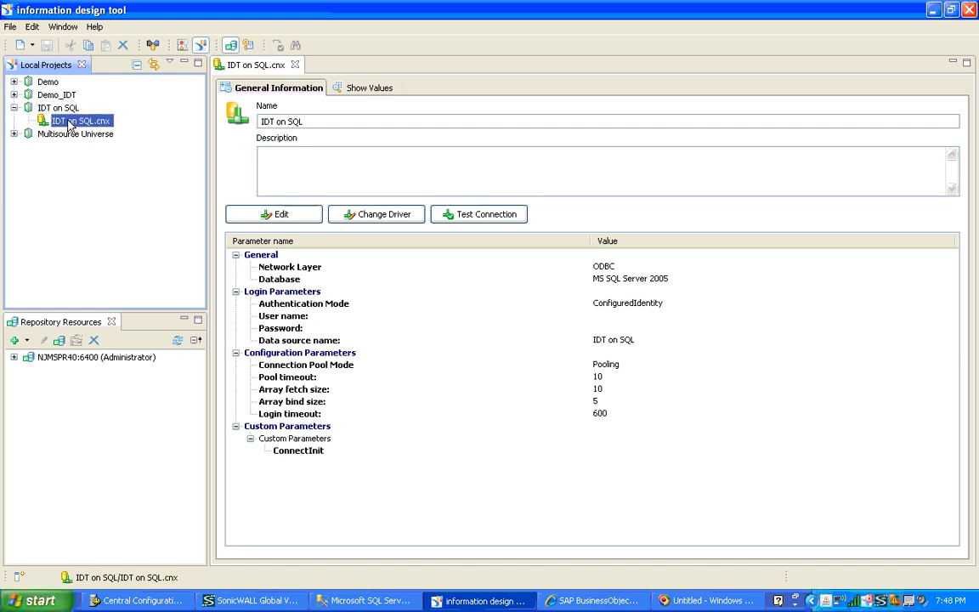
Step: Publish IDT on SQL.cnx to the repository's Connections/IDT folder and create a local shortcut
{"action": "right_click", "coordinate": [71, 124]}
{"action": "left_click", "coordinate": [194, 312]}
{"action": "left_click", "coordinate": [495, 382]}
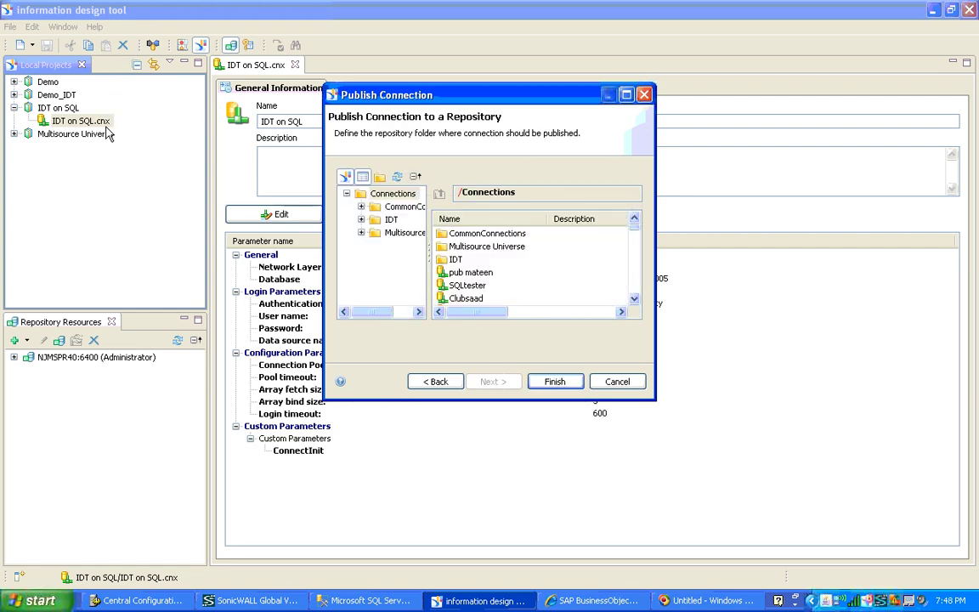
{"action": "left_click", "coordinate": [392, 220]}
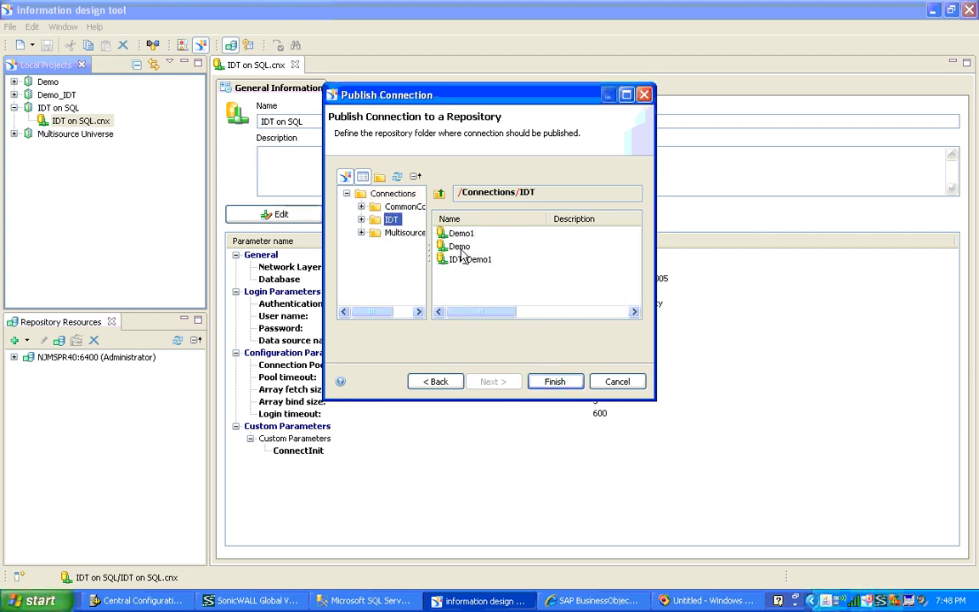
{"action": "left_click", "coordinate": [560, 384]}
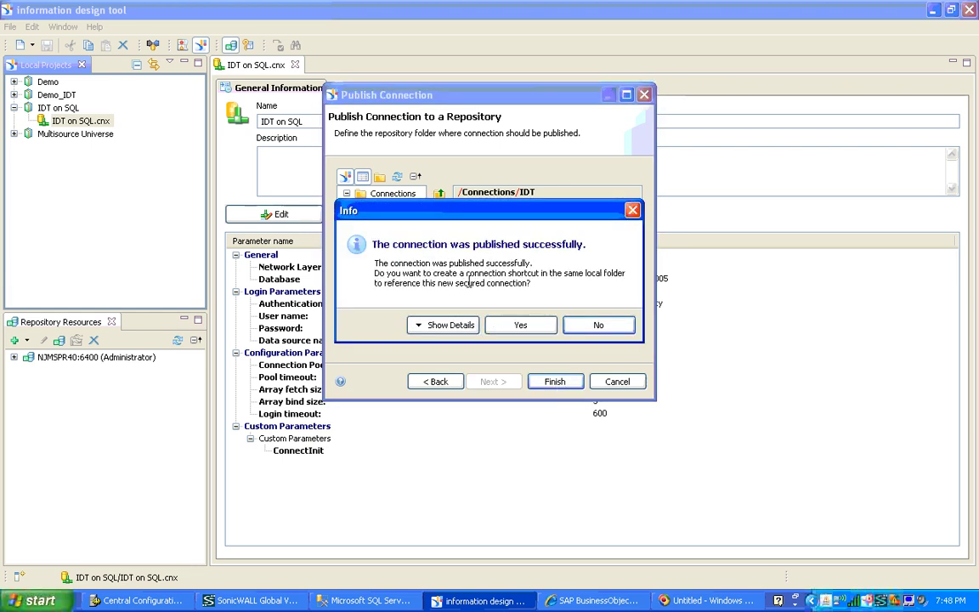
{"action": "left_click", "coordinate": [527, 330]}
{"action": "left_click", "coordinate": [590, 323]}
Step: Check the new IDT on SQL.cns shortcut next to the .cnx connection in the project
{"action": "left_click", "coordinate": [84, 133]}
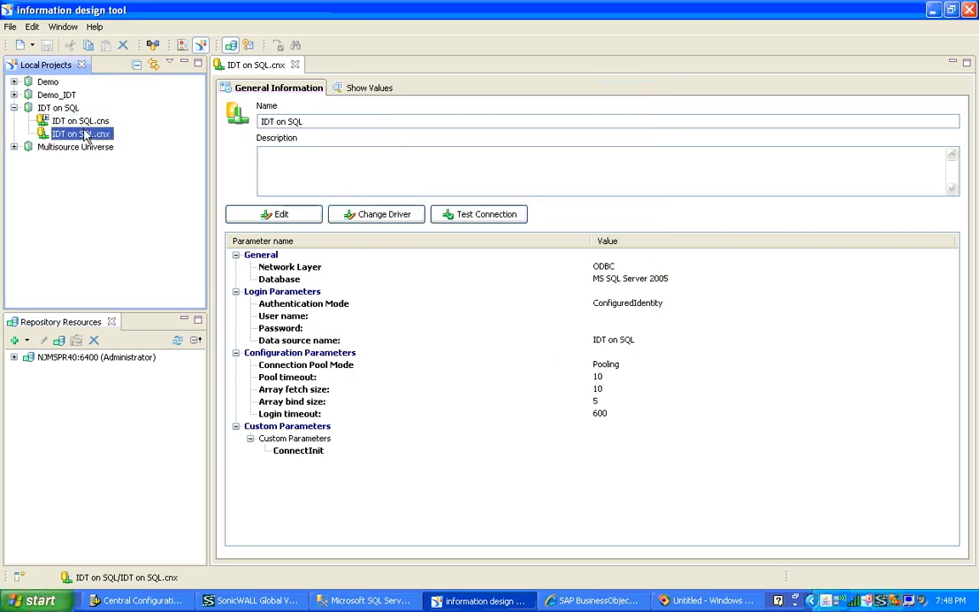
{"action": "left_click", "coordinate": [74, 120]}
{"action": "left_click", "coordinate": [92, 133]}
{"action": "left_click", "coordinate": [81, 125]}
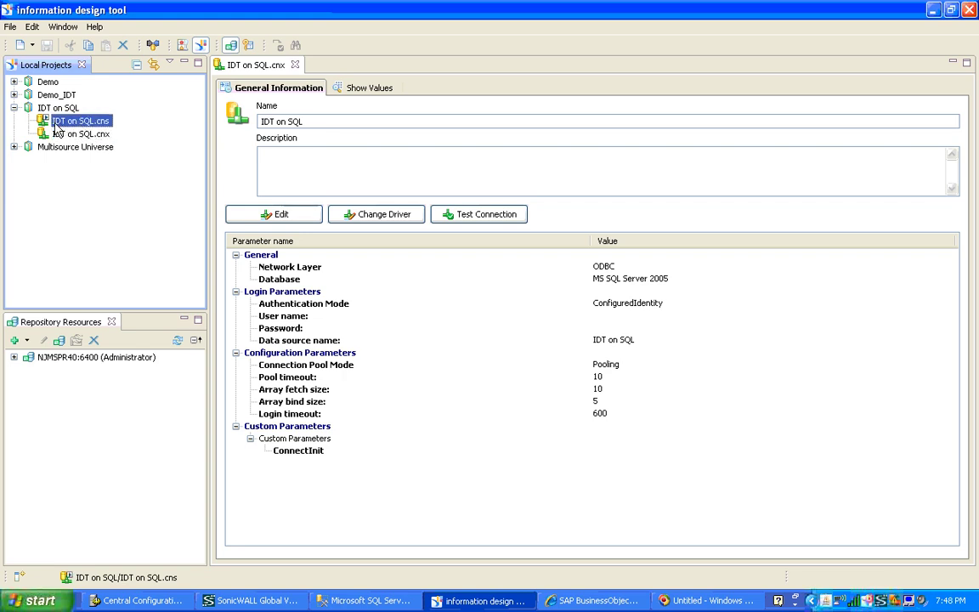
{"action": "right_click", "coordinate": [56, 109]}
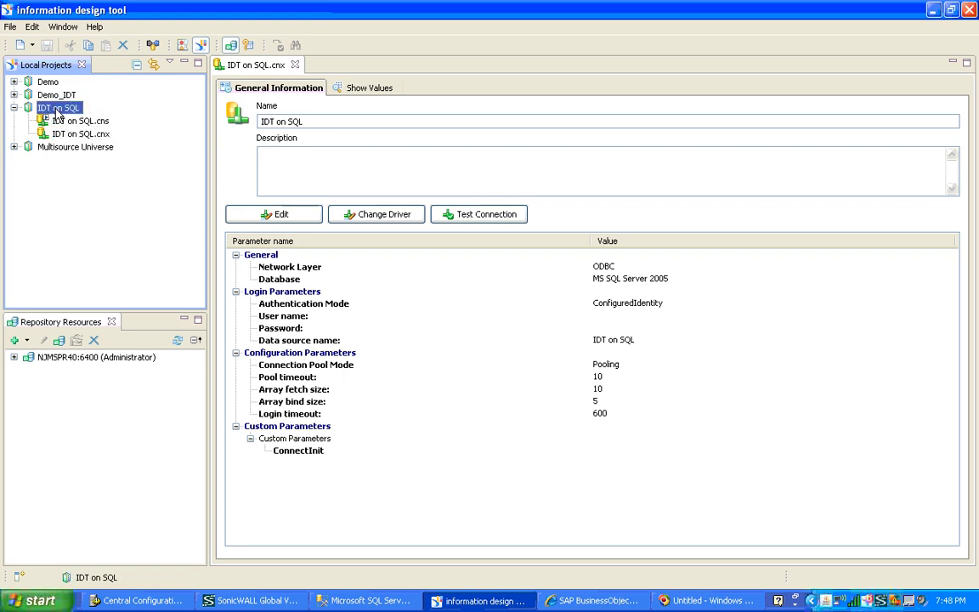
Step: Create the data foundation IDT on SQL.dfx on the secured IDT on SQL.cns connection
{"action": "mouse_move", "coordinate": [166, 118]}
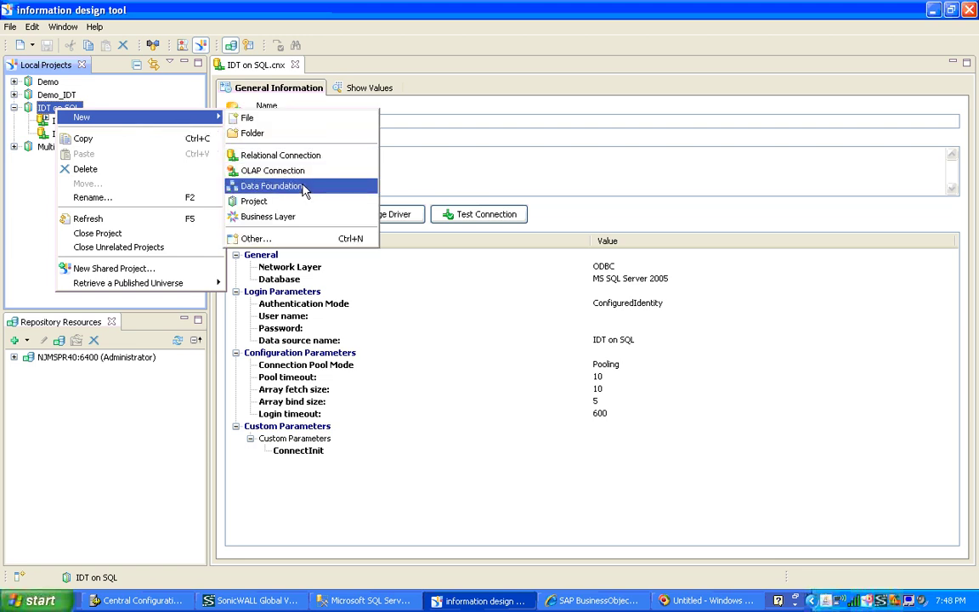
{"action": "left_click", "coordinate": [271, 186]}
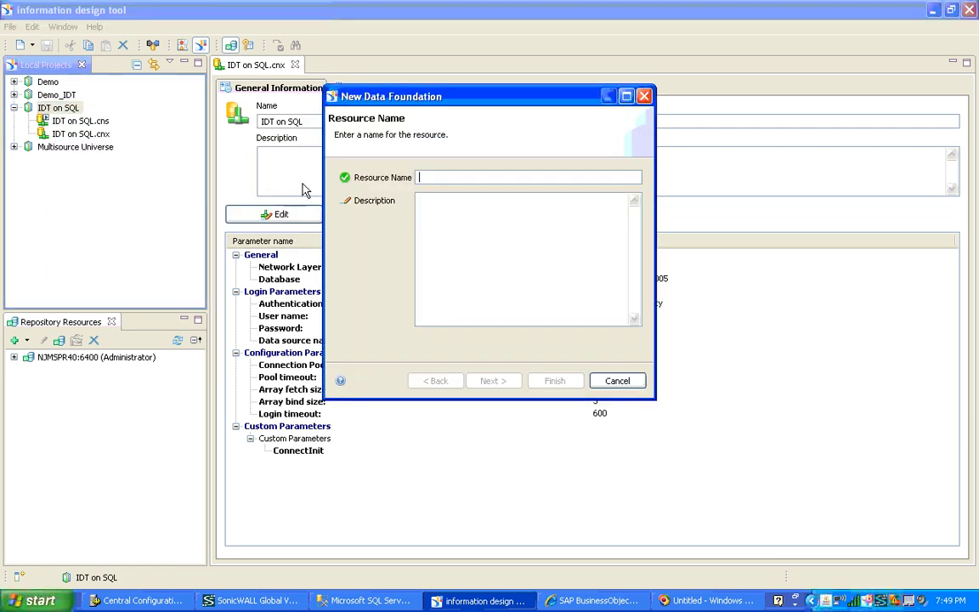
{"action": "type", "text": "IDT_"}
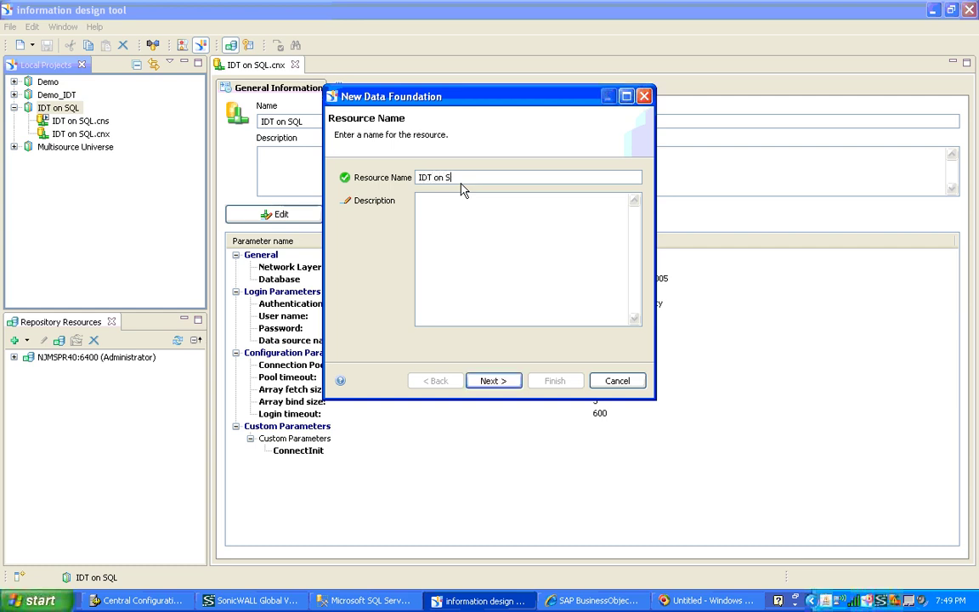
{"action": "left_click", "coordinate": [491, 382]}
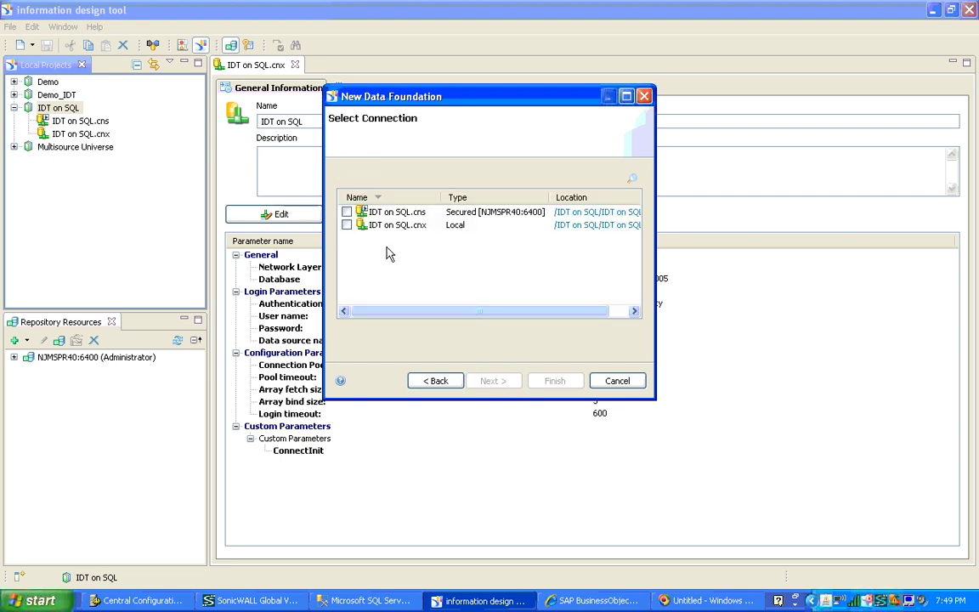
{"action": "left_click", "coordinate": [346, 212]}
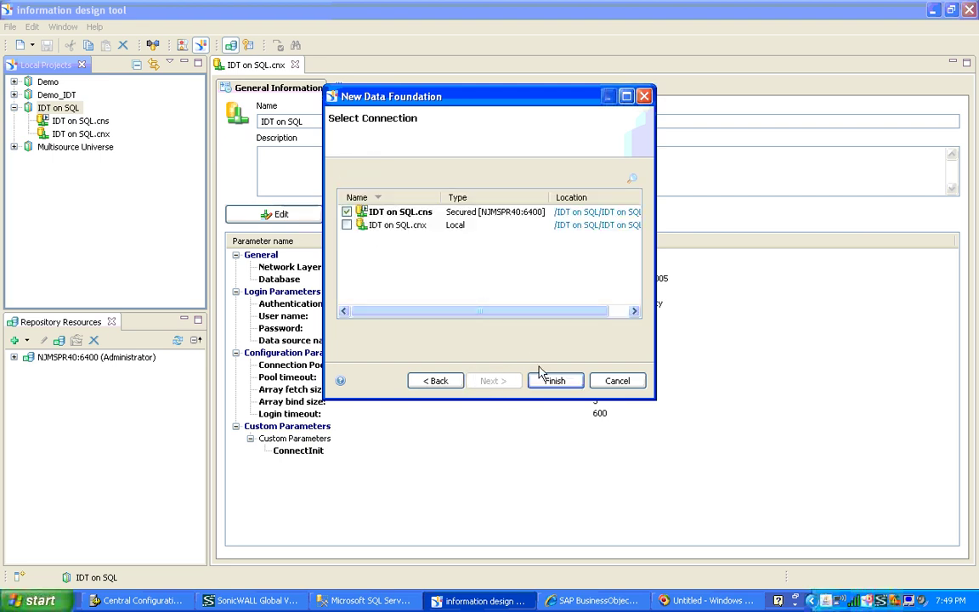
{"action": "left_click", "coordinate": [552, 380]}
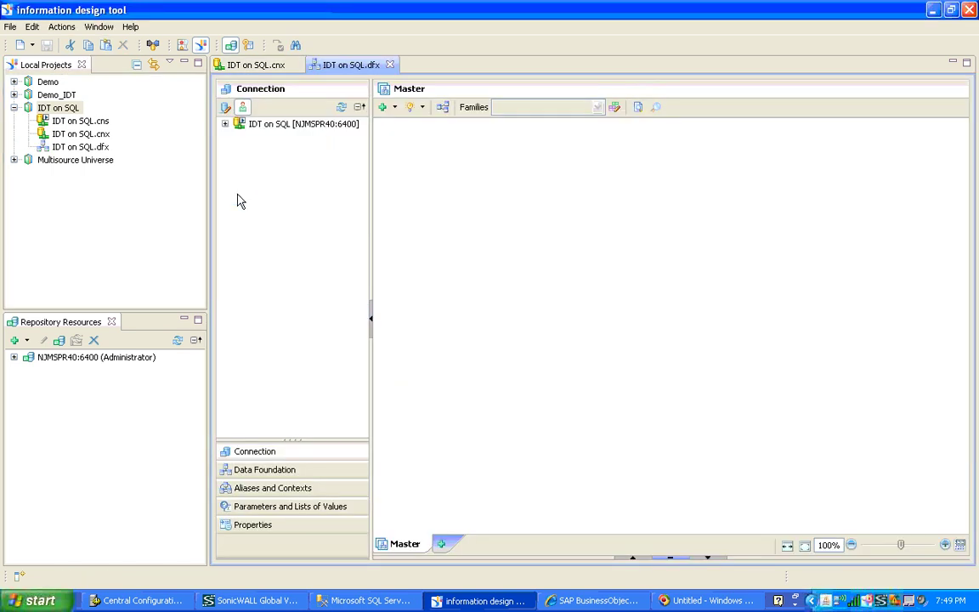
Step: Drag the Products, Orders and Order Details tables from Northwind onto the diagram
{"action": "left_click", "coordinate": [225, 124]}
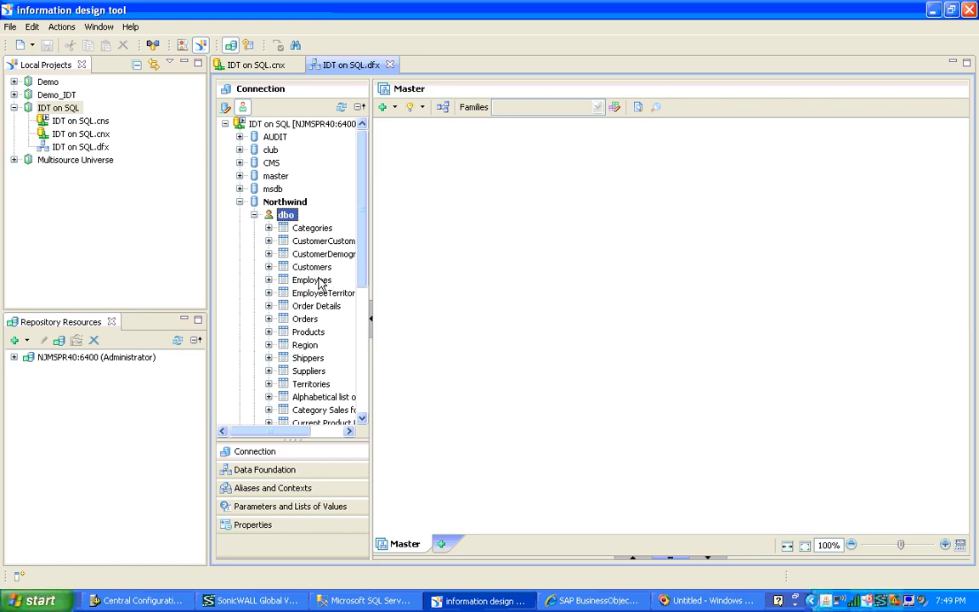
{"action": "left_click", "coordinate": [298, 333]}
{"action": "left_click_drag", "start_coordinate": [296, 336], "coordinate": [459, 267]}
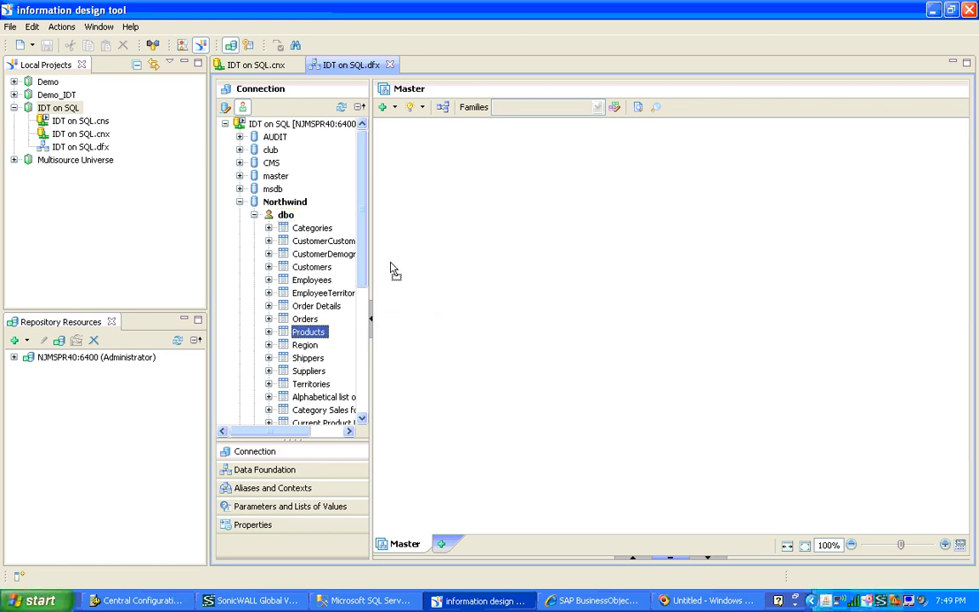
{"action": "left_click_drag", "start_coordinate": [304, 321], "coordinate": [535, 336]}
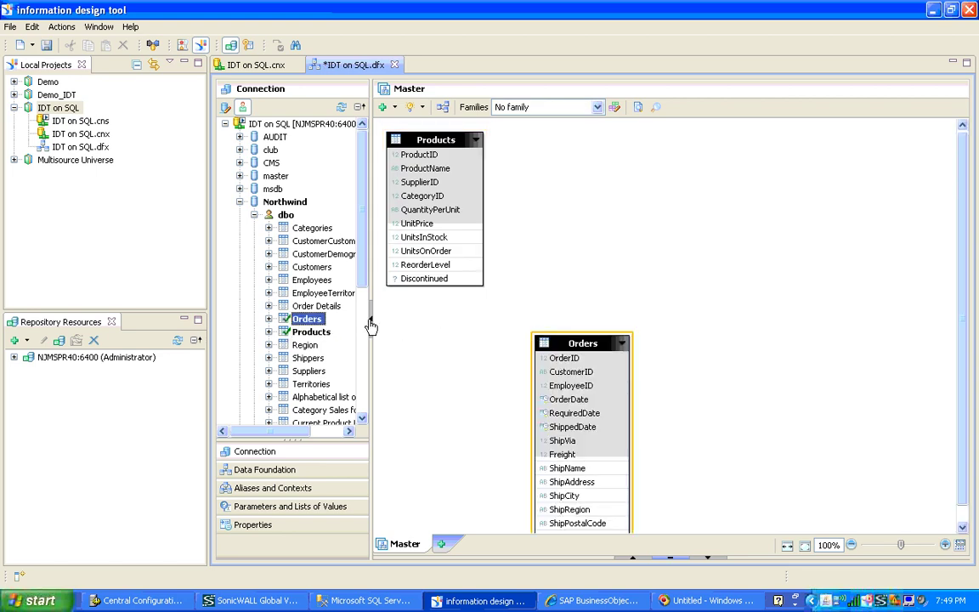
{"action": "left_click", "coordinate": [325, 308]}
{"action": "left_click_drag", "start_coordinate": [324, 311], "coordinate": [808, 228]}
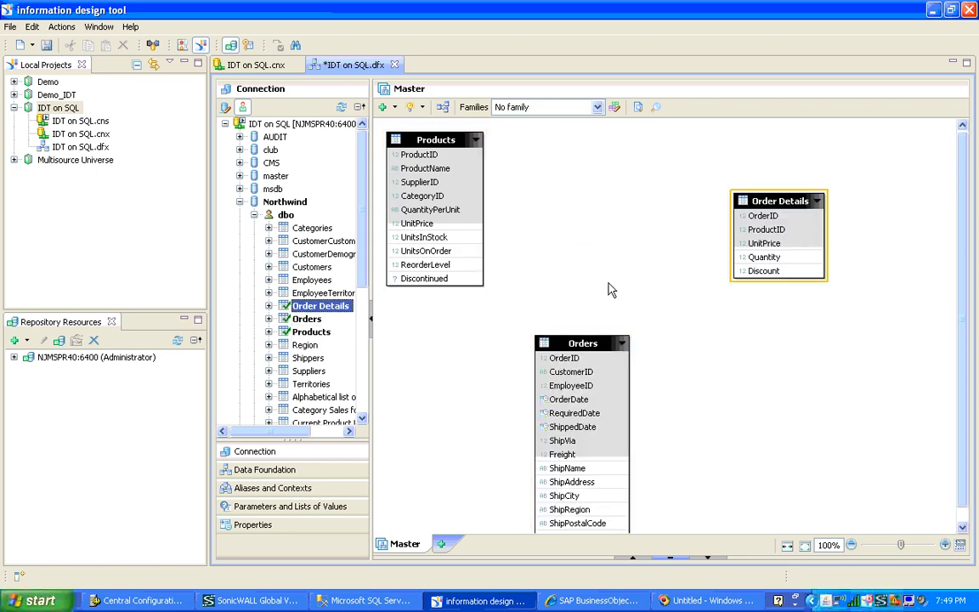
Step: Rearrange the table boxes, placing Orders at the diagram's right
{"action": "left_click_drag", "start_coordinate": [592, 338], "coordinate": [739, 266]}
{"action": "left_click_drag", "start_coordinate": [765, 200], "coordinate": [529, 199]}
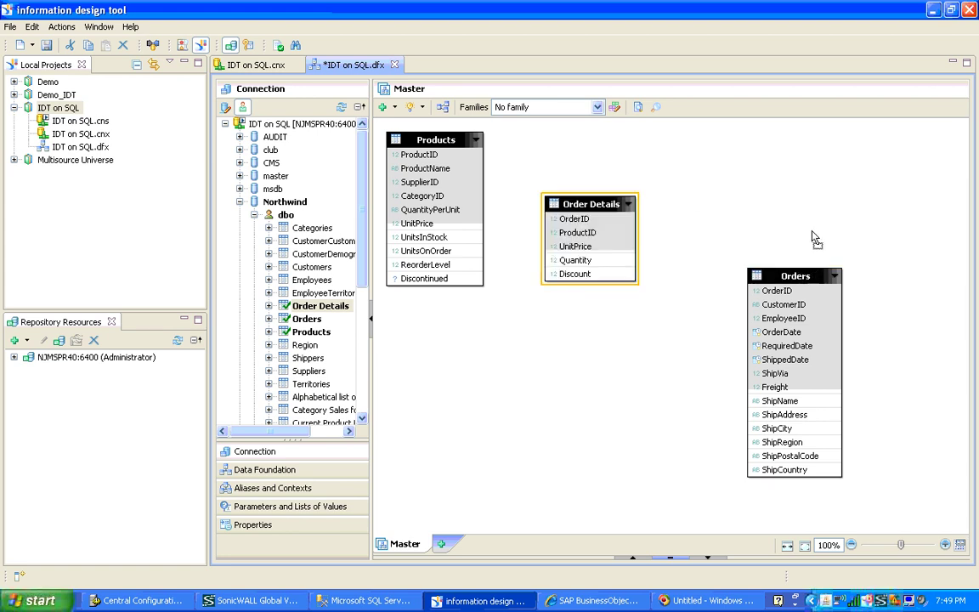
{"action": "left_click_drag", "start_coordinate": [810, 185], "coordinate": [803, 183]}
{"action": "left_click_drag", "start_coordinate": [586, 219], "coordinate": [477, 170]}
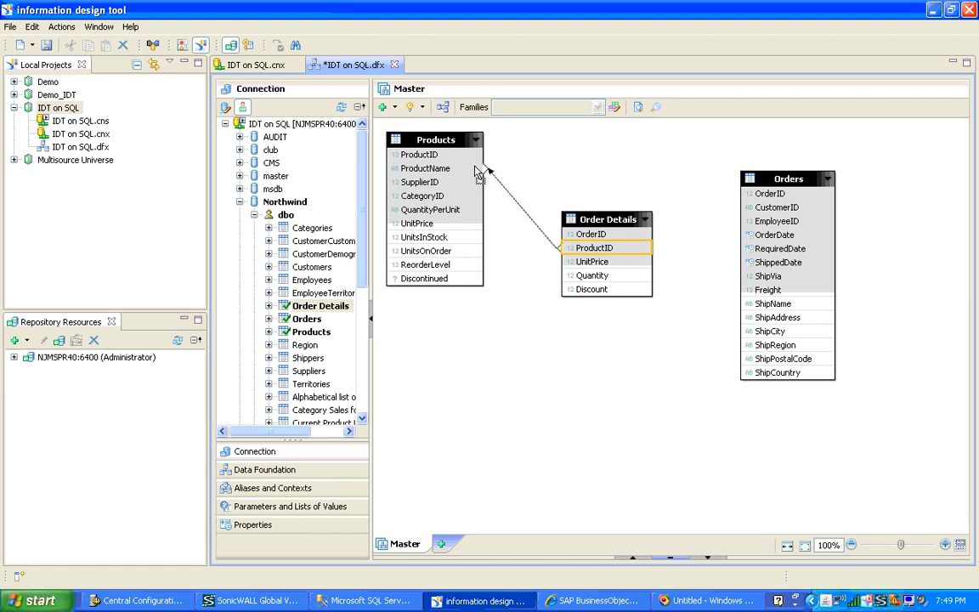
Step: Replace the wrong join with ProductID and OrderID joins from Order Details to Products and Orders
{"action": "left_click_drag", "start_coordinate": [478, 170], "coordinate": [477, 171]}
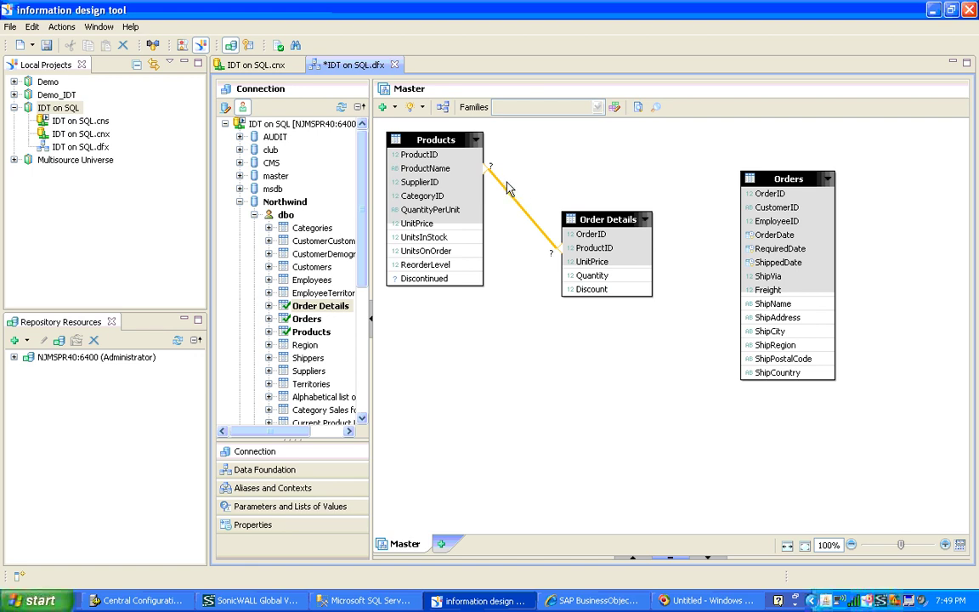
{"action": "key", "text": "Delete"}
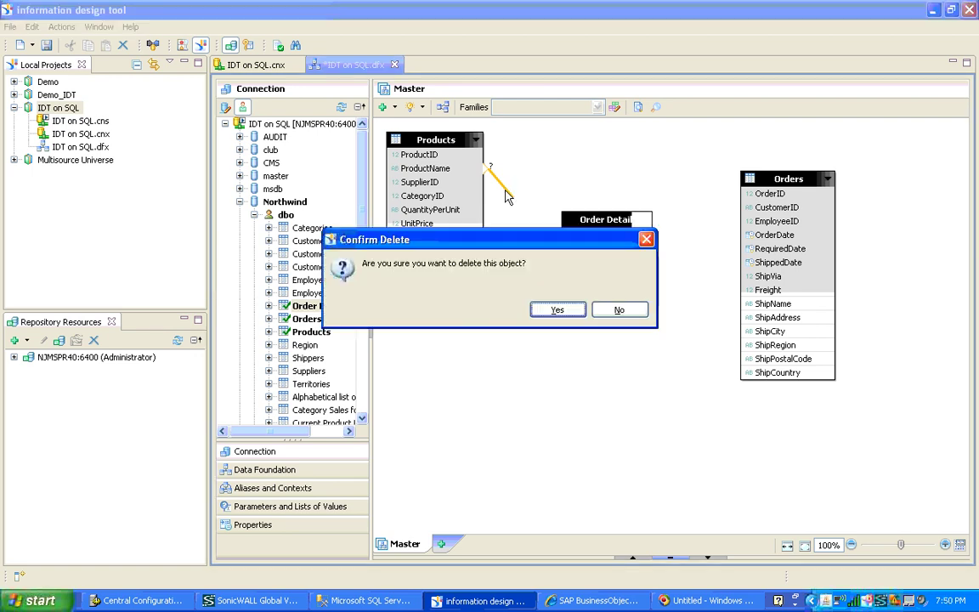
{"action": "left_click", "coordinate": [551, 307]}
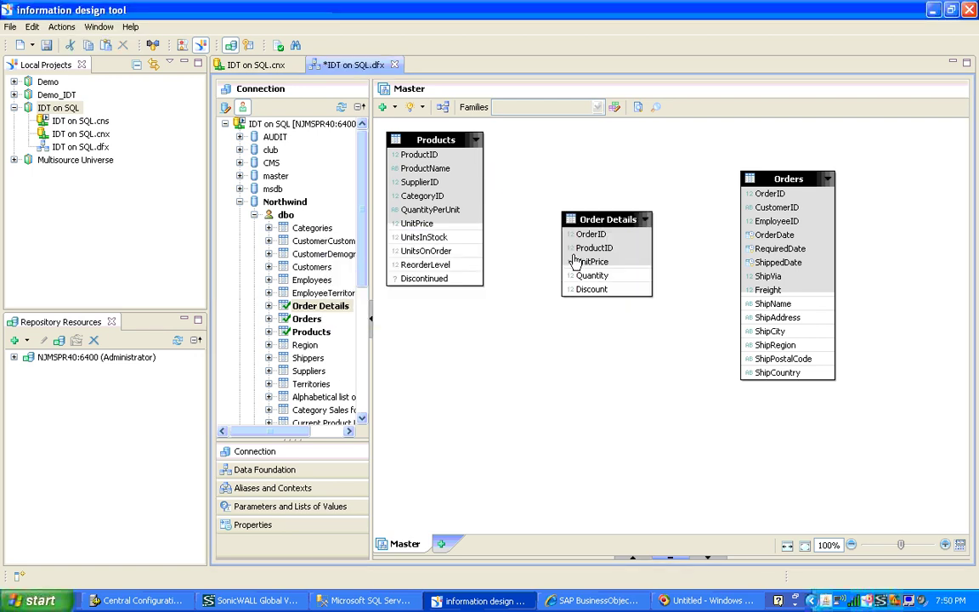
{"action": "left_click_drag", "start_coordinate": [575, 253], "coordinate": [489, 181]}
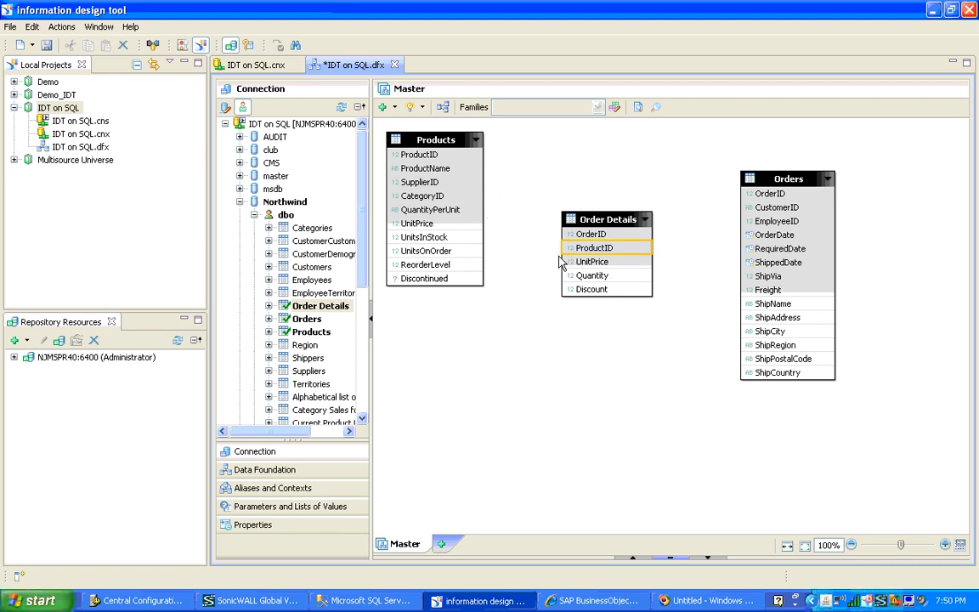
{"action": "left_click_drag", "start_coordinate": [573, 254], "coordinate": [472, 155]}
{"action": "left_click_drag", "start_coordinate": [649, 236], "coordinate": [754, 202]}
Step: Inspect the Order Details–Orders join expression
{"action": "left_click", "coordinate": [696, 215]}
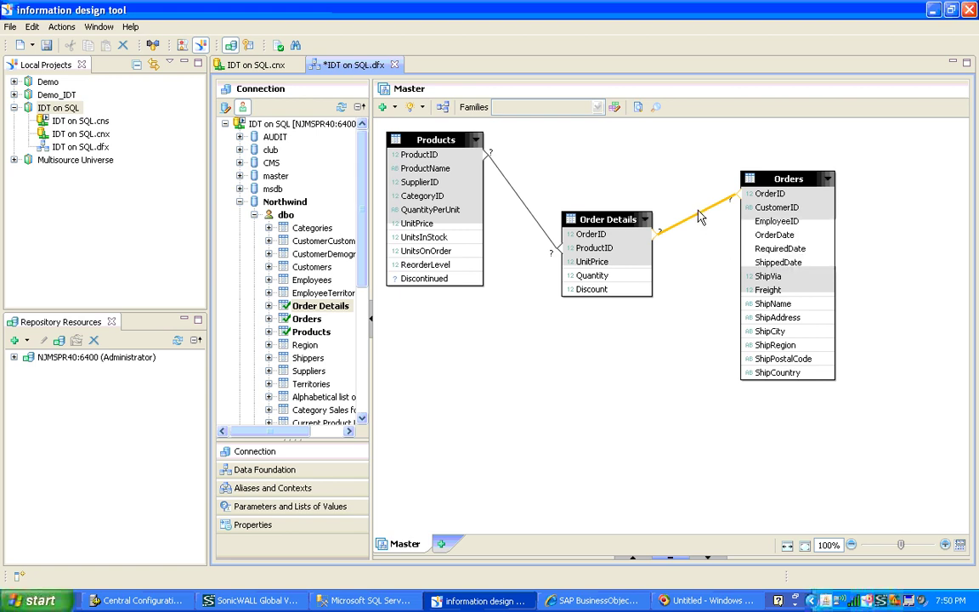
{"action": "left_click", "coordinate": [605, 219]}
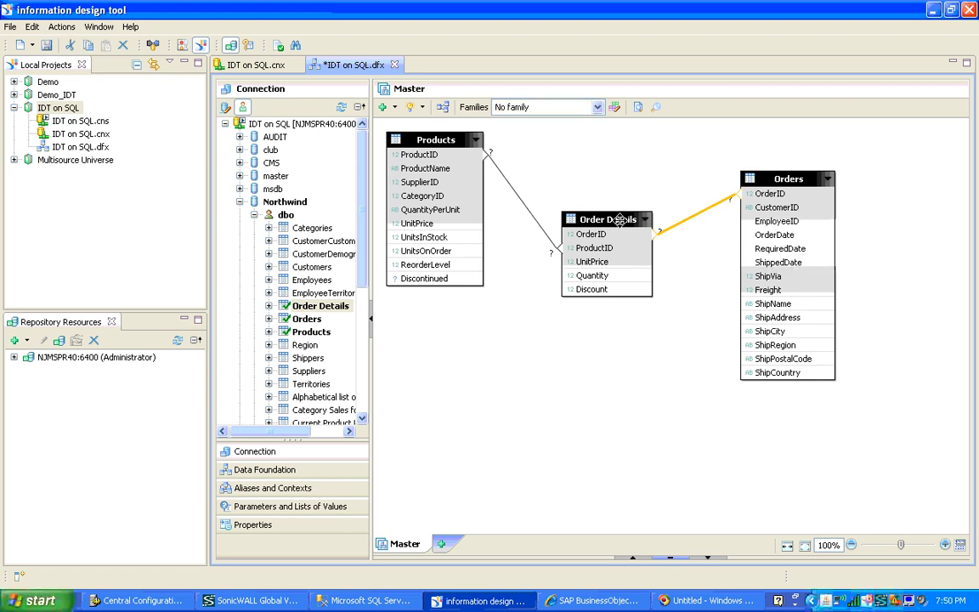
{"action": "left_click", "coordinate": [682, 227]}
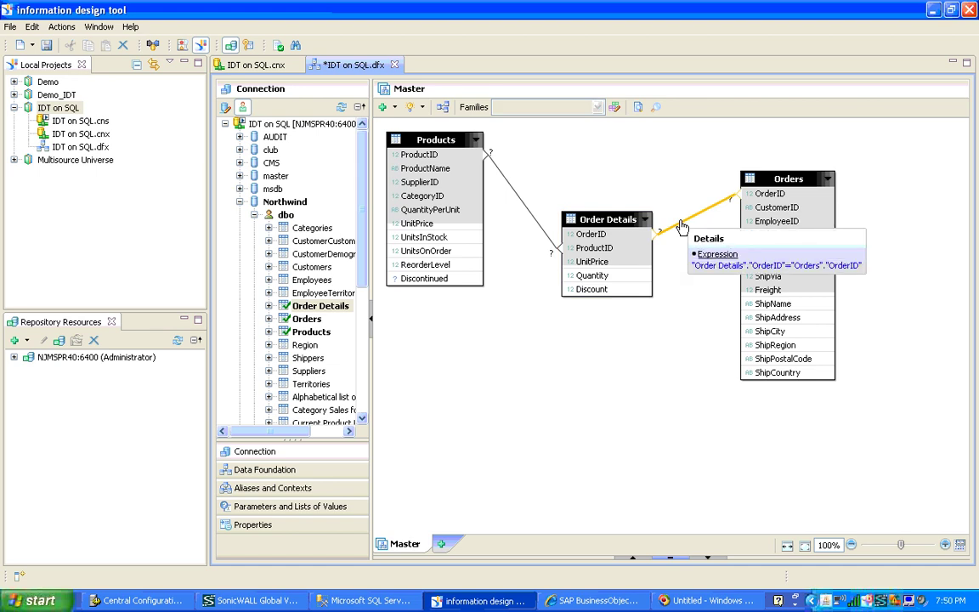
{"action": "left_click", "coordinate": [618, 179]}
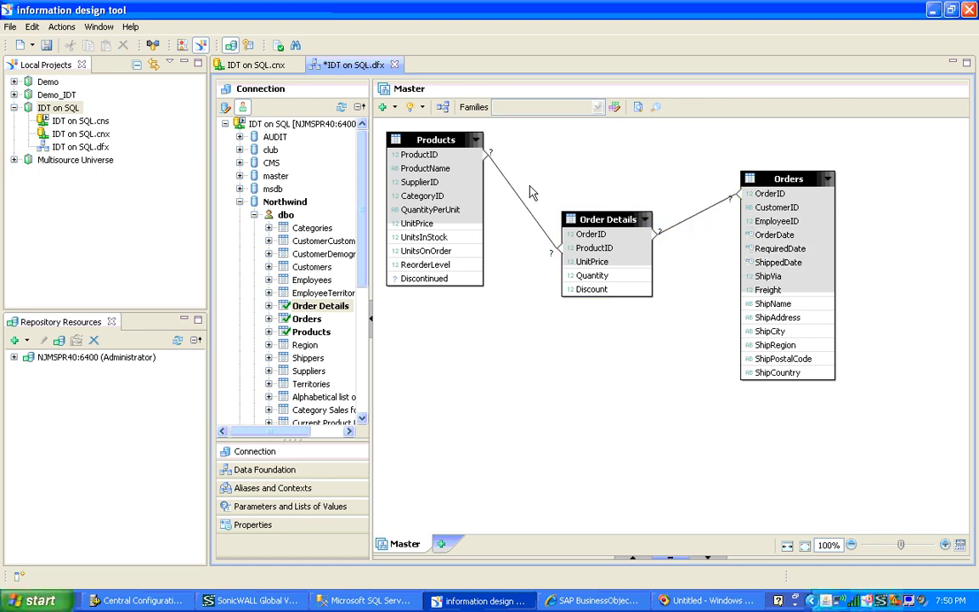
Step: Detect cardinality for both the Products and Orders joins
{"action": "right_click", "coordinate": [518, 197]}
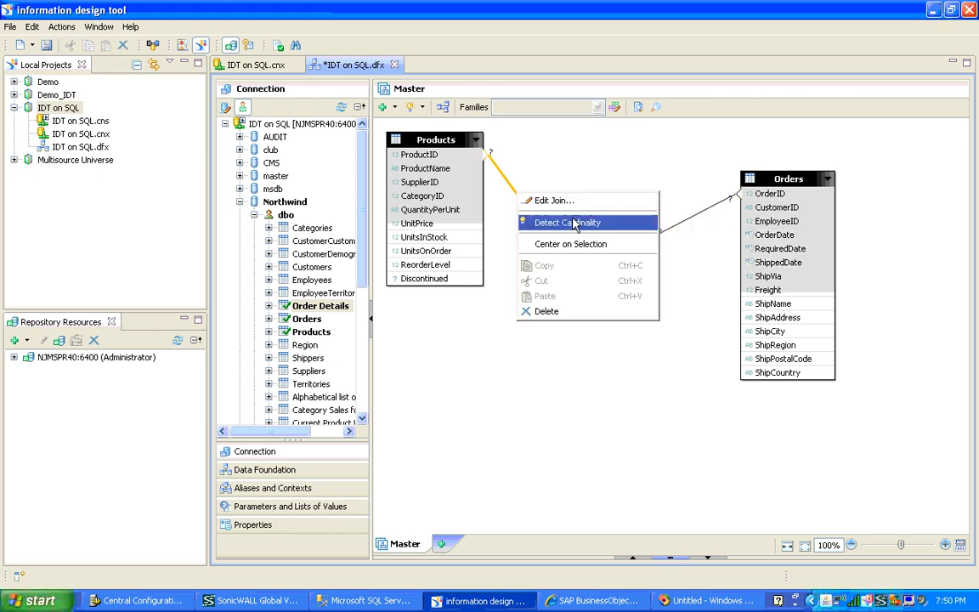
{"action": "left_click", "coordinate": [574, 223]}
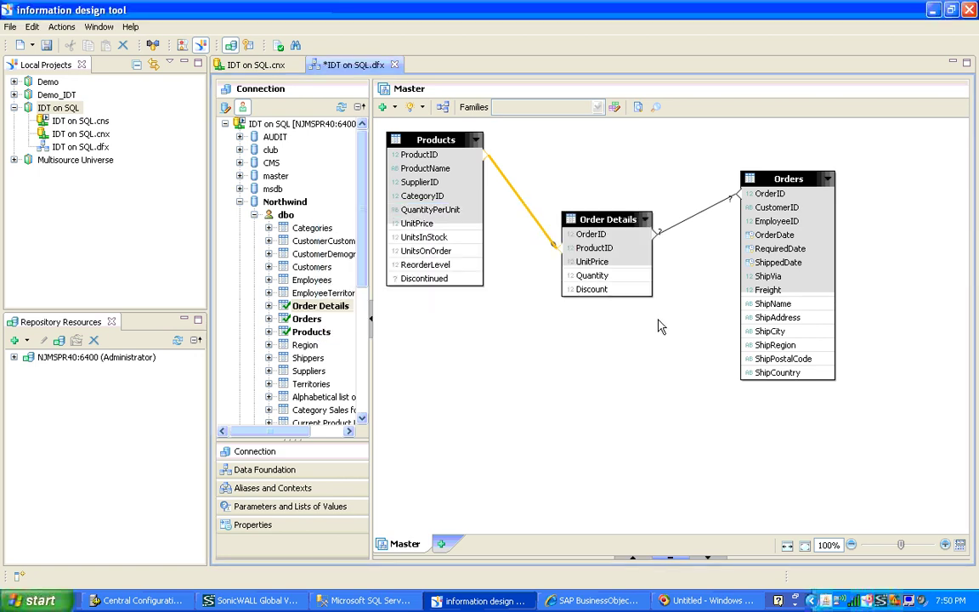
{"action": "right_click", "coordinate": [695, 218]}
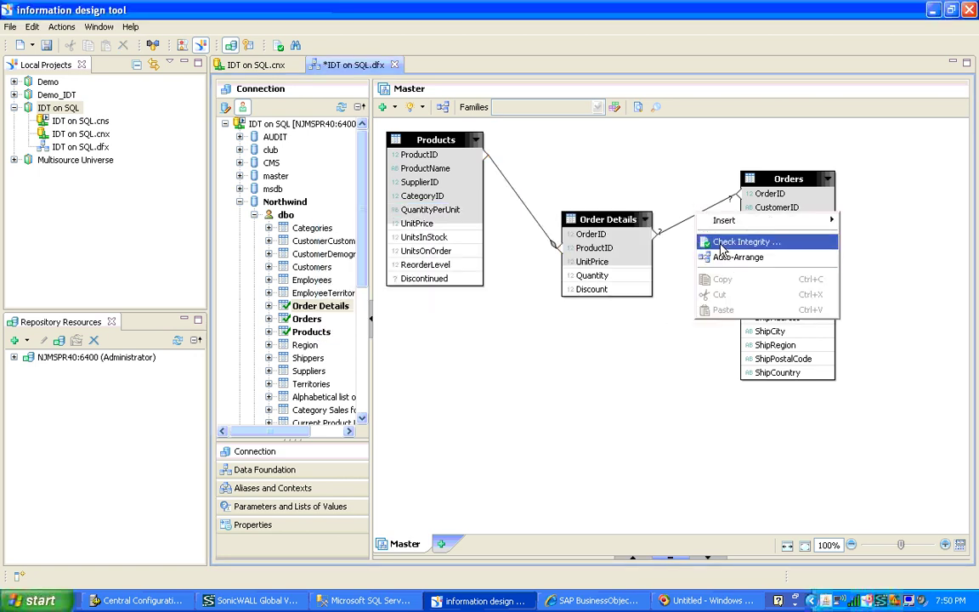
{"action": "left_click", "coordinate": [680, 226]}
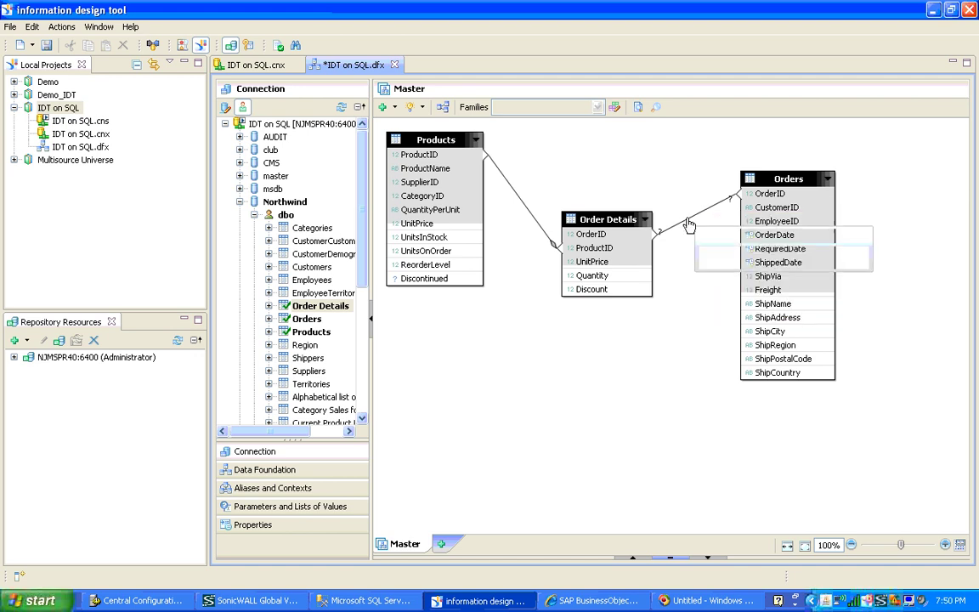
{"action": "right_click", "coordinate": [689, 224]}
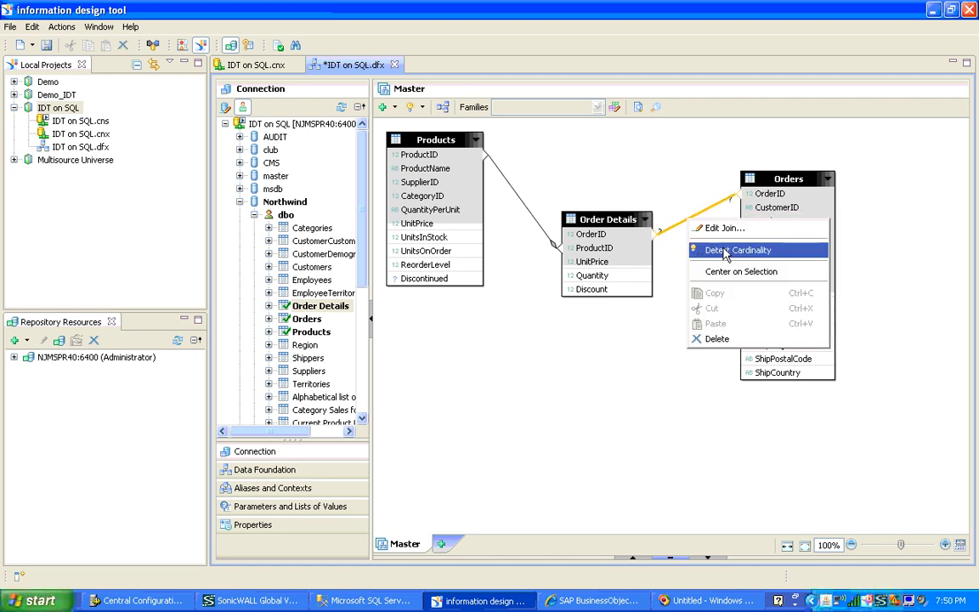
{"action": "left_click", "coordinate": [725, 251]}
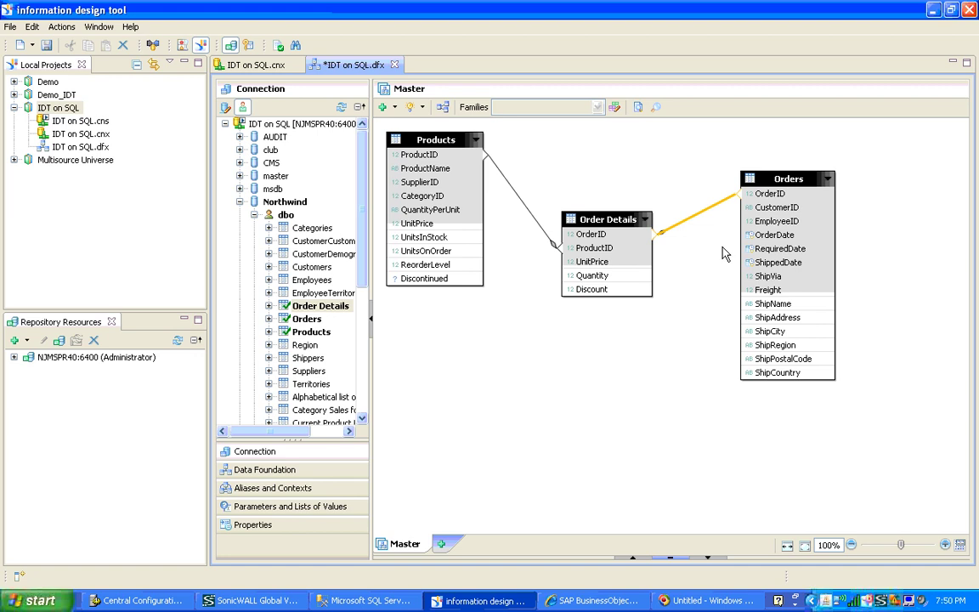
{"action": "mouse_move", "coordinate": [697, 219]}
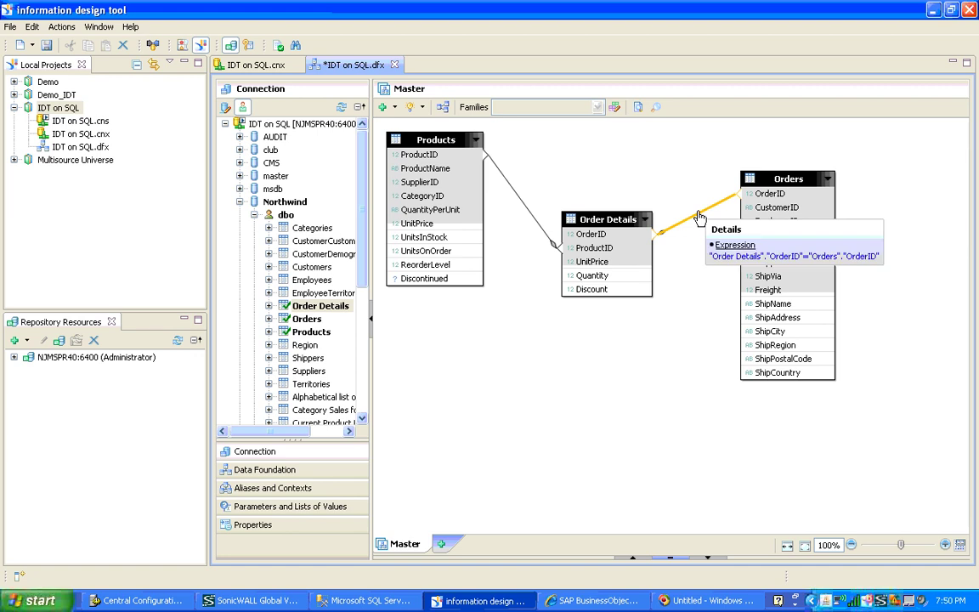
{"action": "left_click", "coordinate": [663, 222]}
Step: Confirm the Order Details–Orders join definition with n,1 cardinality in Edit Join
{"action": "left_click", "coordinate": [663, 238]}
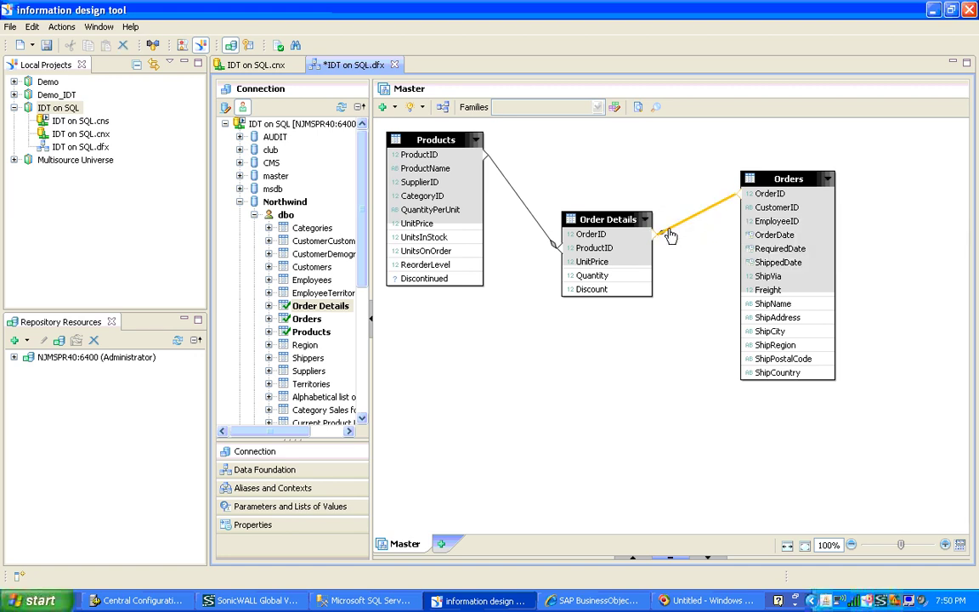
{"action": "double_click", "coordinate": [670, 235]}
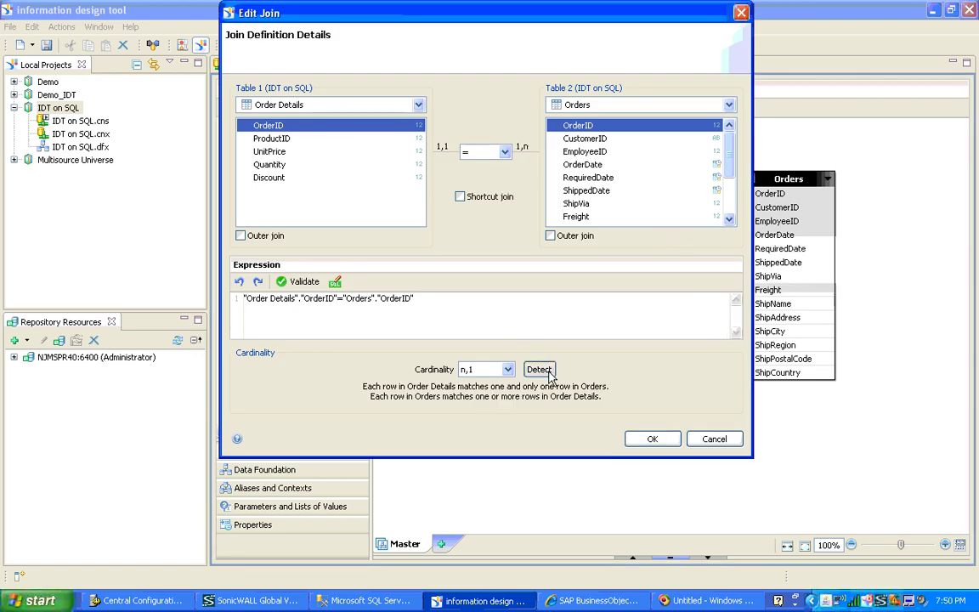
{"action": "left_click", "coordinate": [651, 438]}
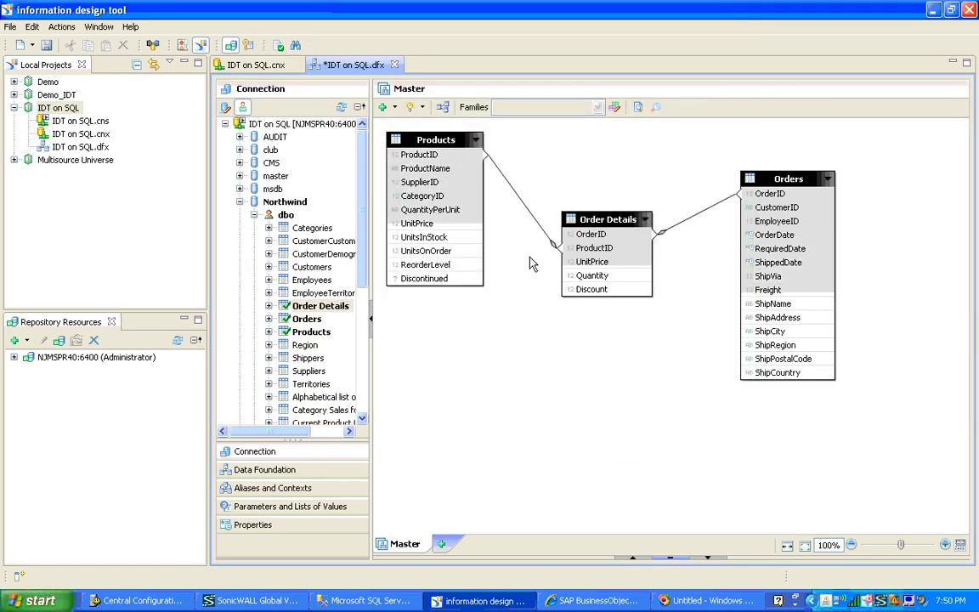
{"action": "left_click", "coordinate": [529, 216]}
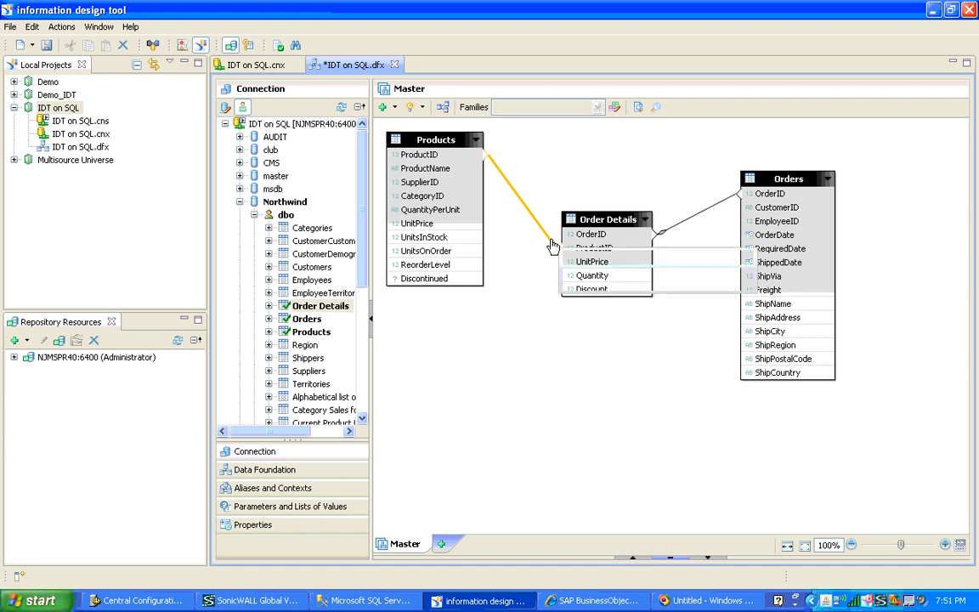
{"action": "left_click", "coordinate": [537, 276]}
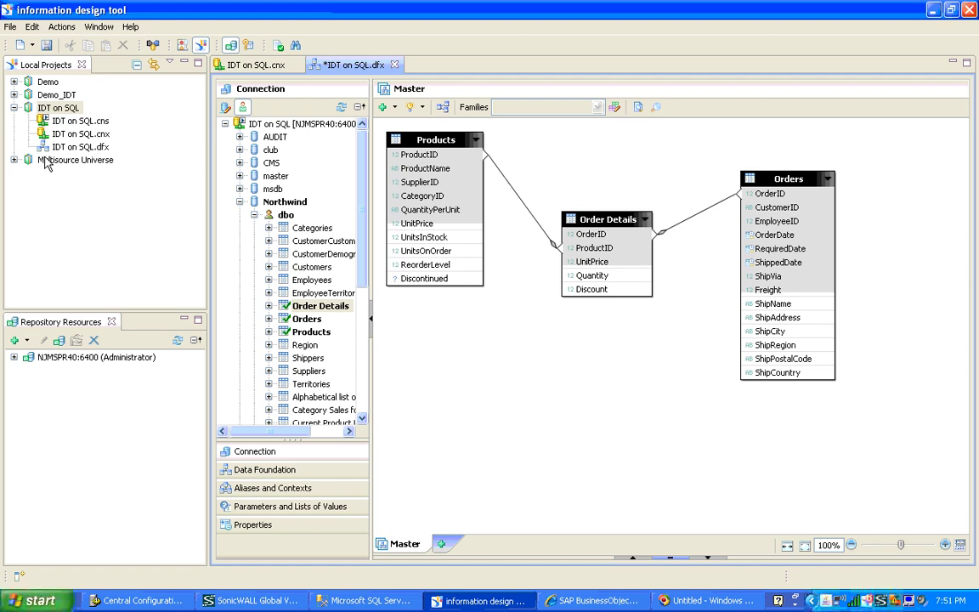
Step: Save the data foundation and start a relational business layer in the IDT on SQL project
{"action": "left_click", "coordinate": [44, 44]}
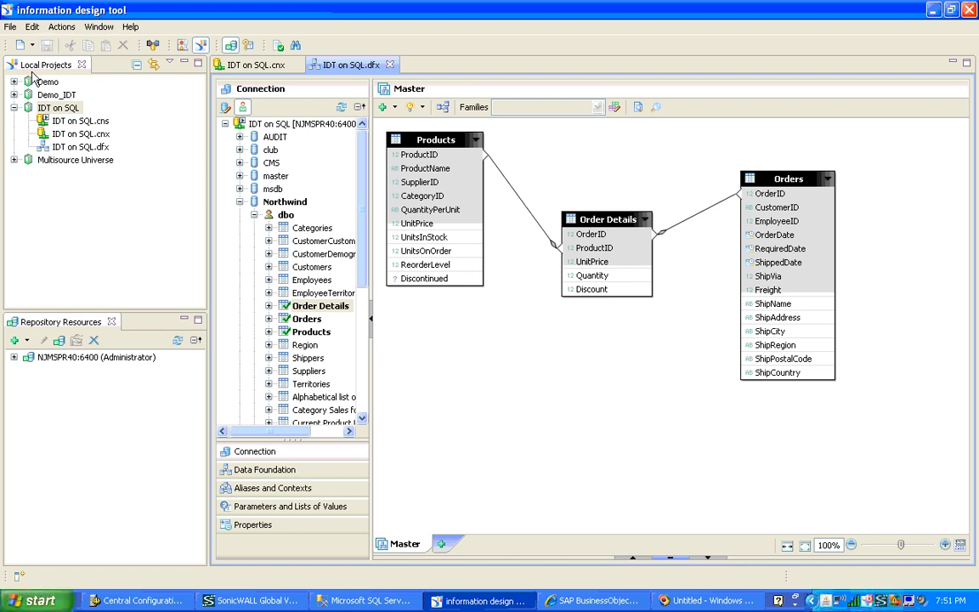
{"action": "right_click", "coordinate": [49, 111]}
{"action": "mouse_move", "coordinate": [136, 117]}
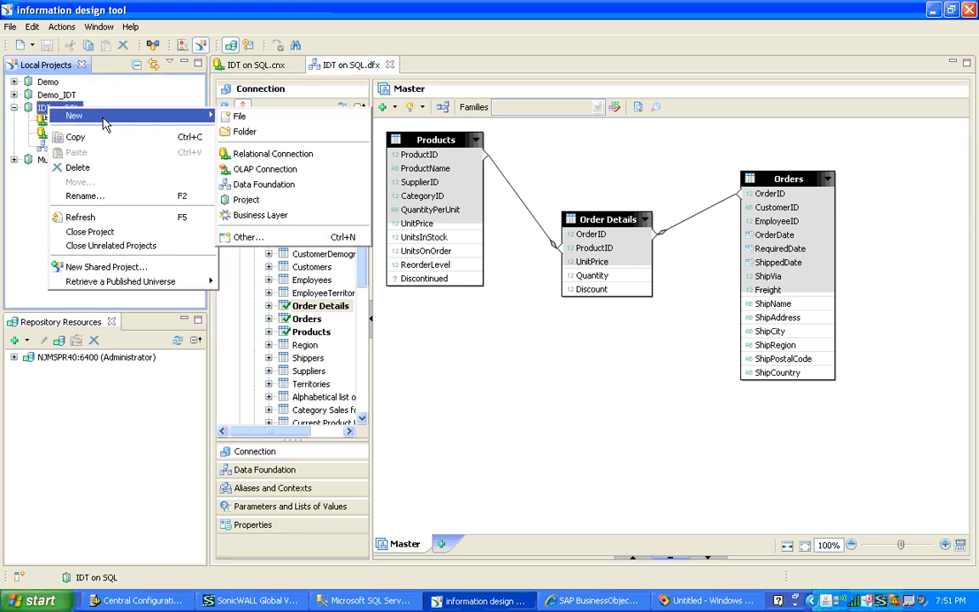
{"action": "left_click", "coordinate": [285, 218]}
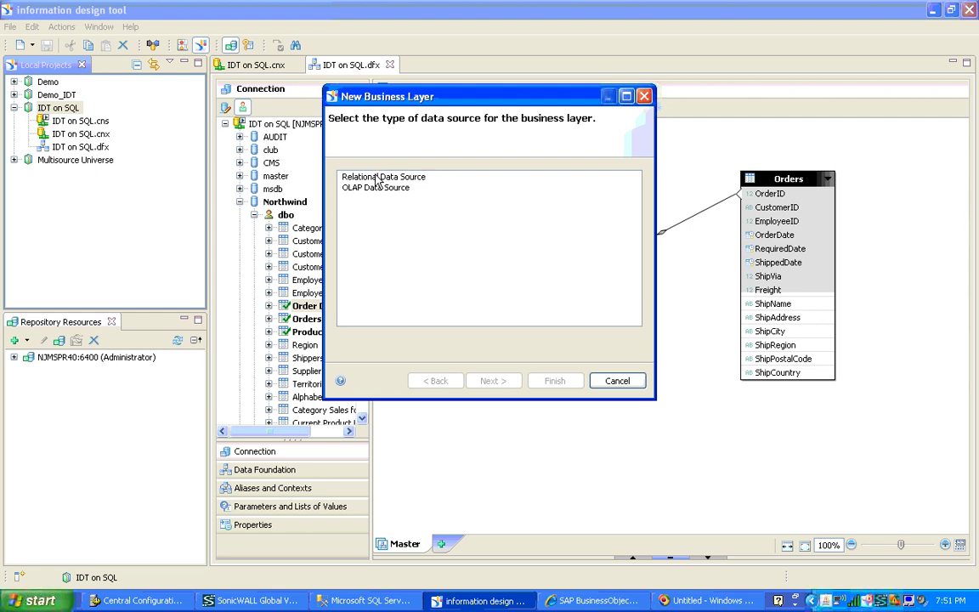
{"action": "left_click", "coordinate": [377, 178]}
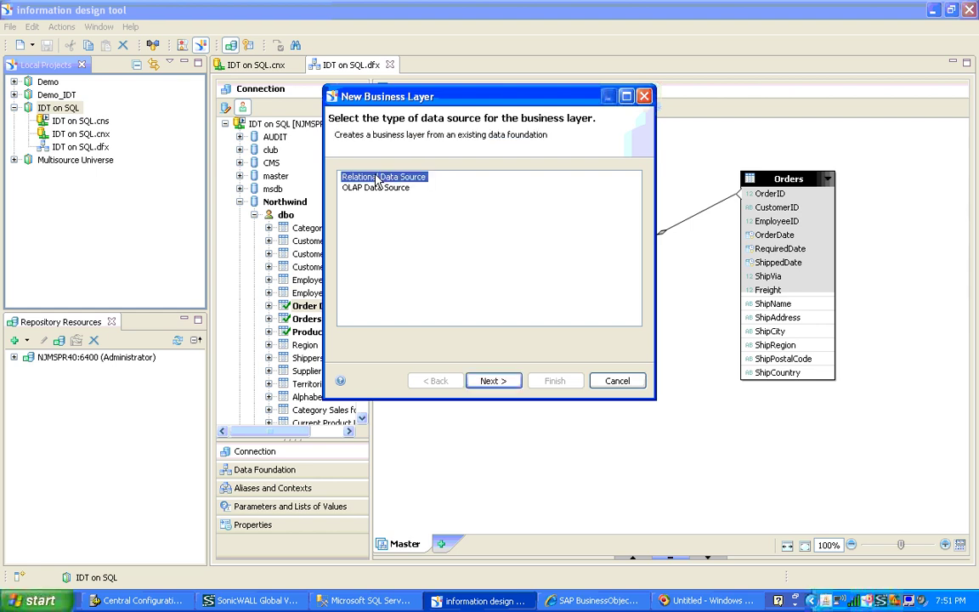
{"action": "left_click", "coordinate": [494, 380]}
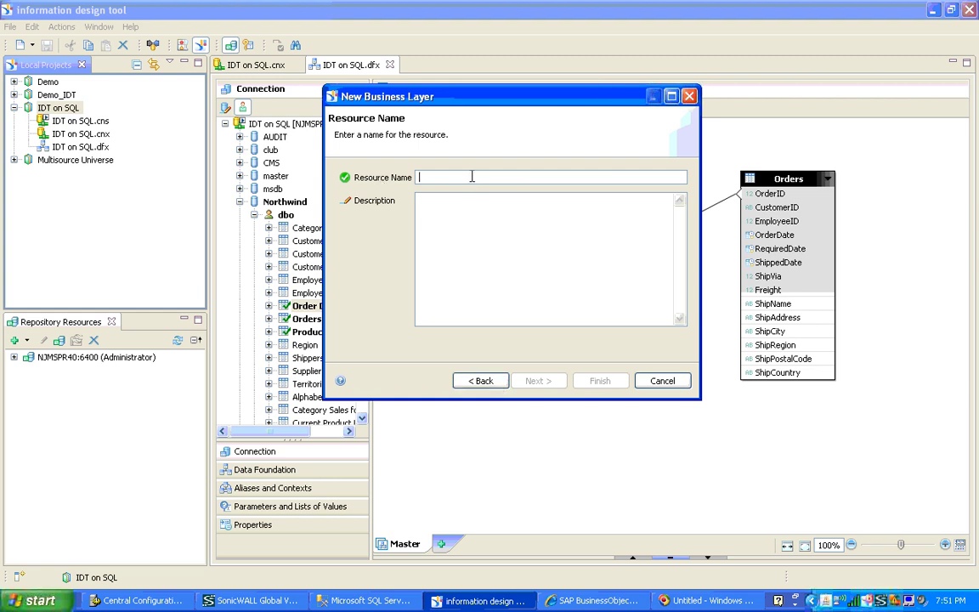
Step: Name the business layer IDT on SQL, base it on IDT on SQL.dfx, and finish
{"action": "type", "text": "IDT on SQL"}
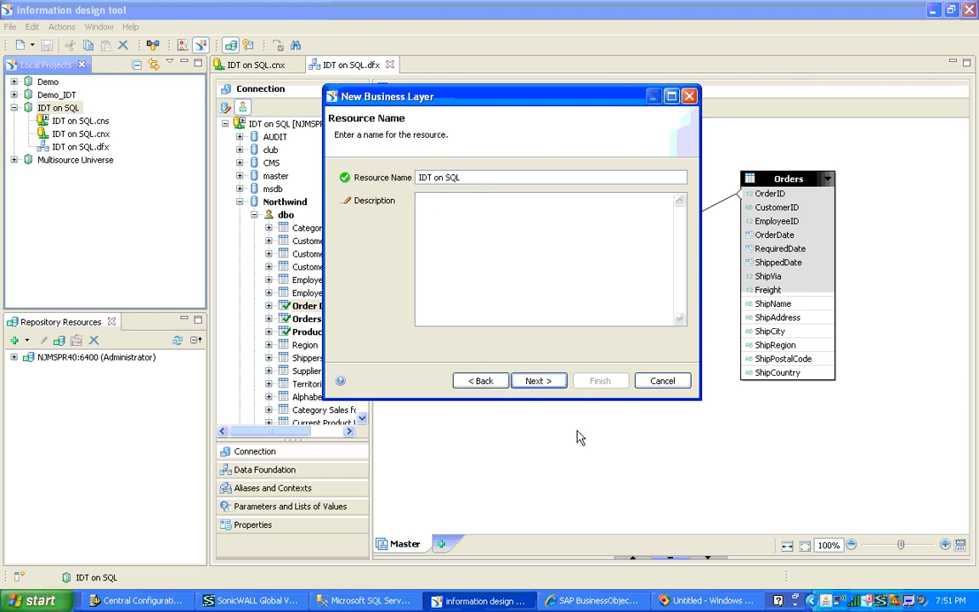
{"action": "left_click", "coordinate": [533, 382]}
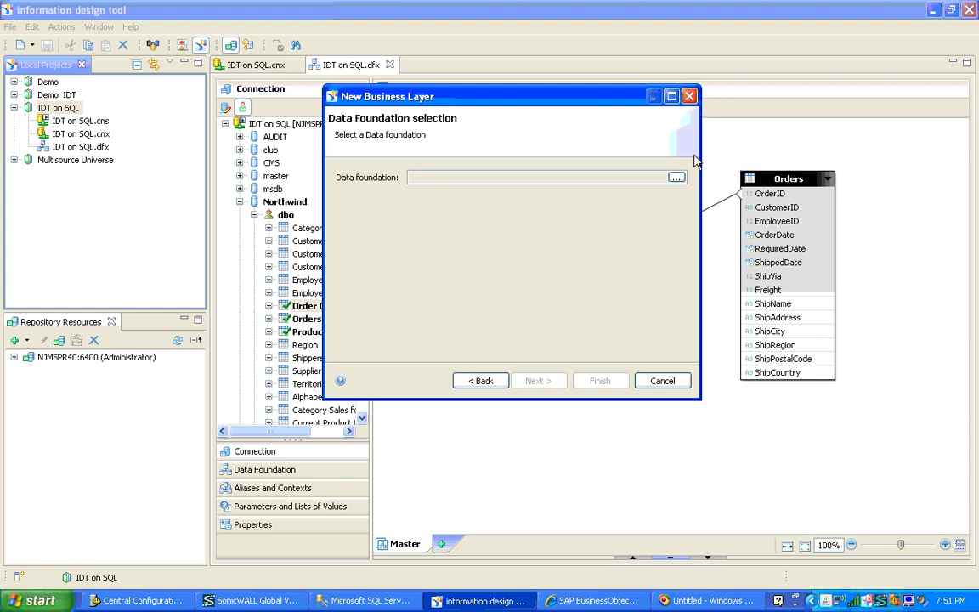
{"action": "left_click", "coordinate": [676, 178]}
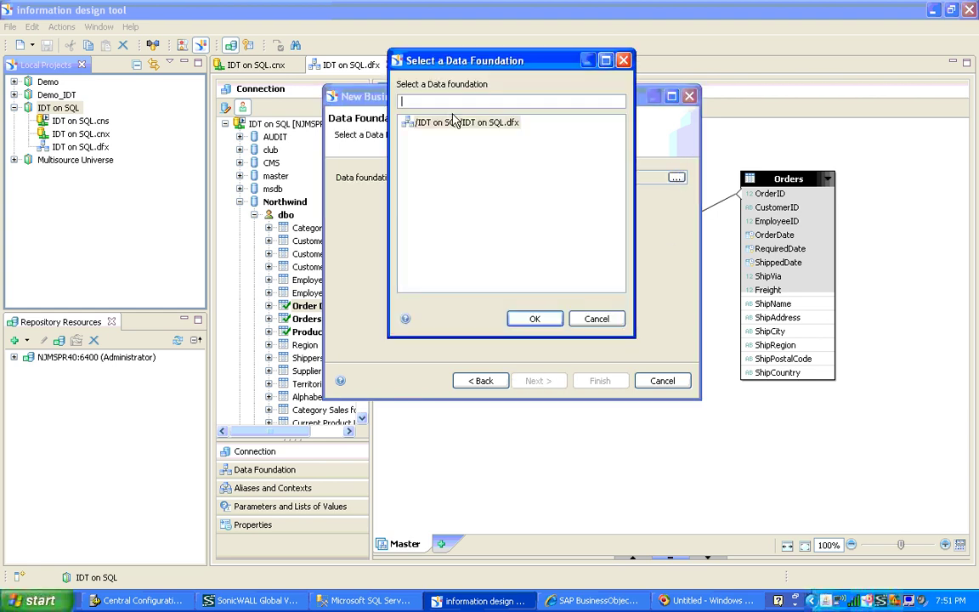
{"action": "left_click", "coordinate": [451, 123]}
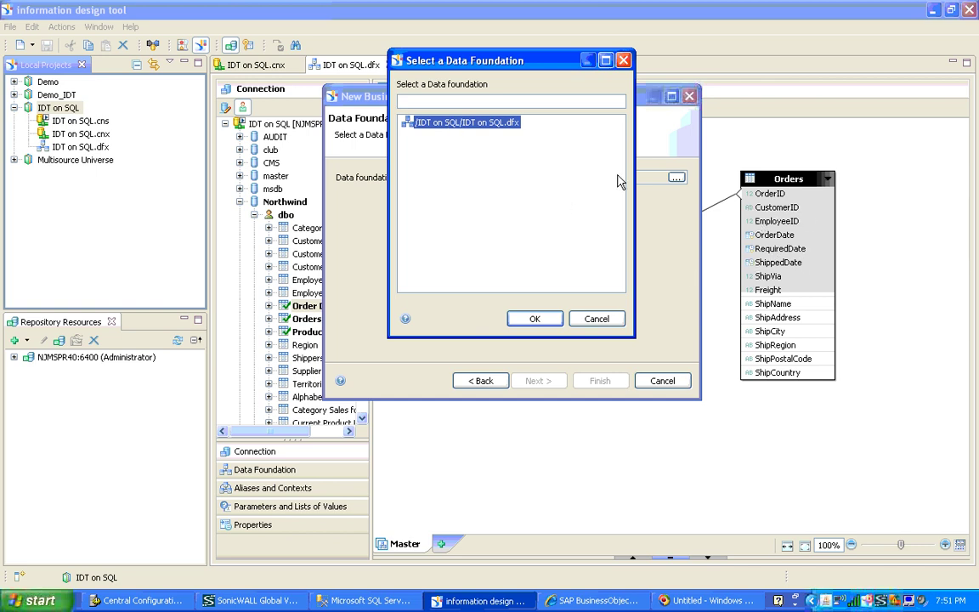
{"action": "left_click", "coordinate": [534, 319]}
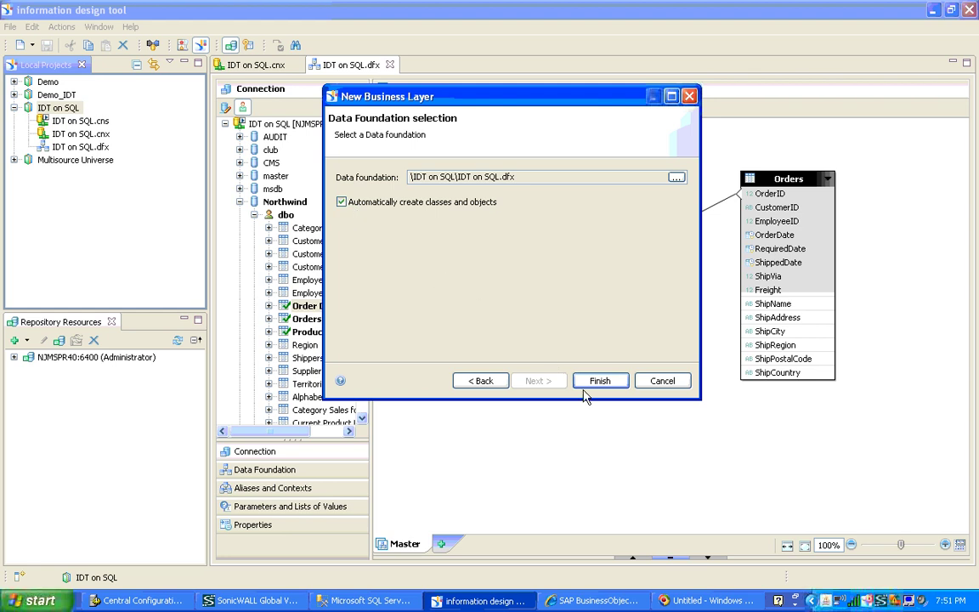
{"action": "left_click", "coordinate": [600, 381]}
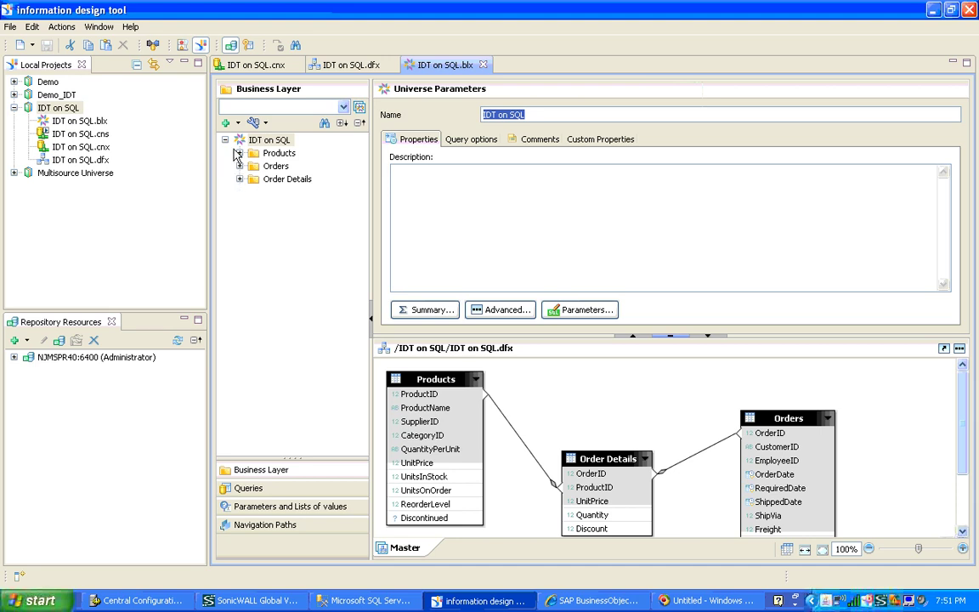
{"action": "left_click", "coordinate": [241, 154]}
{"action": "left_click", "coordinate": [241, 154]}
{"action": "left_click", "coordinate": [241, 166]}
{"action": "left_click", "coordinate": [241, 167]}
{"action": "left_click", "coordinate": [241, 180]}
{"action": "left_click", "coordinate": [241, 180]}
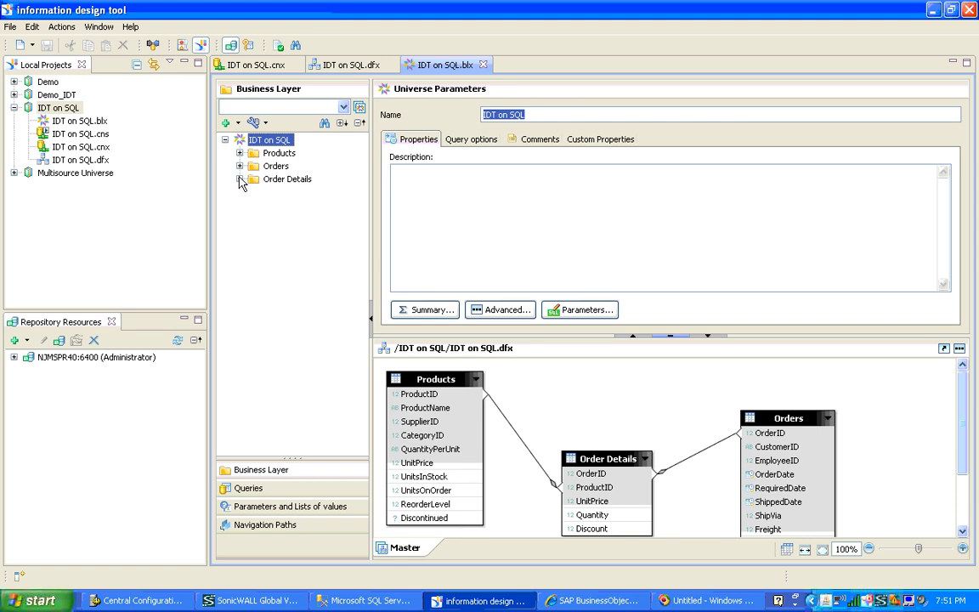
{"action": "left_click", "coordinate": [238, 123]}
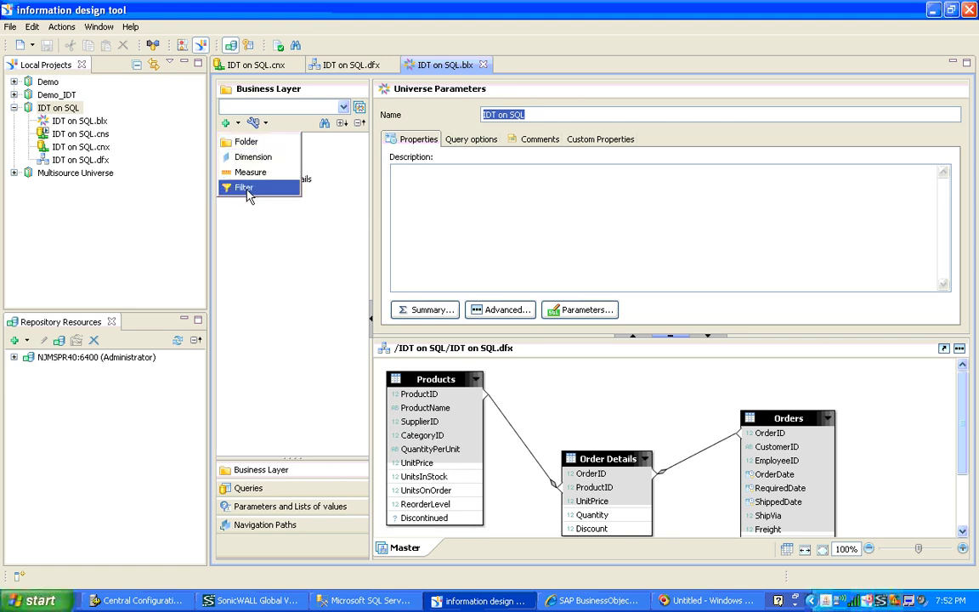
{"action": "left_click", "coordinate": [268, 220]}
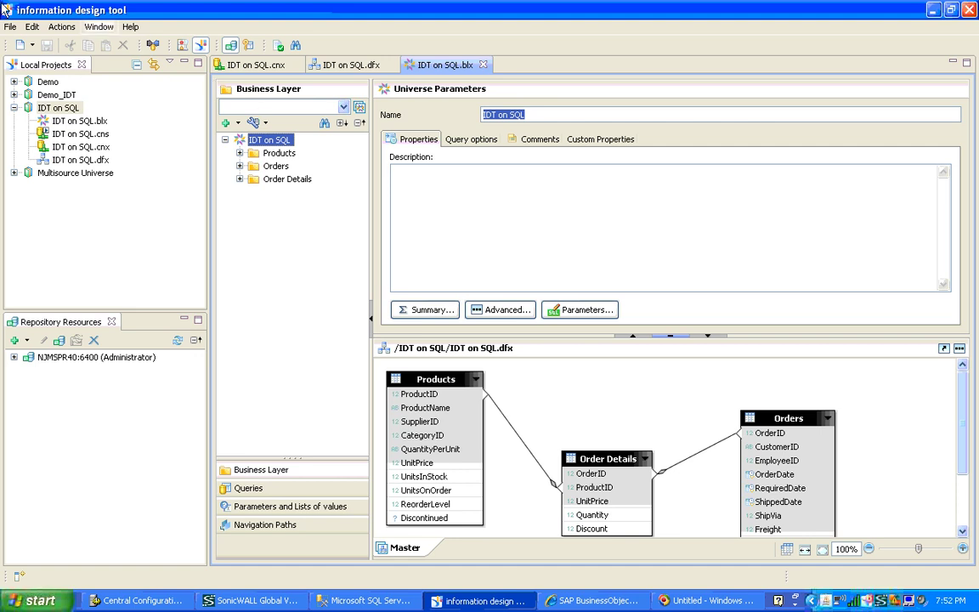
{"action": "left_click", "coordinate": [33, 46]}
{"action": "left_click", "coordinate": [164, 7]}
Step: Start a new query on the business layer and add Product Id from the Products folder to the results
{"action": "left_click", "coordinate": [249, 489]}
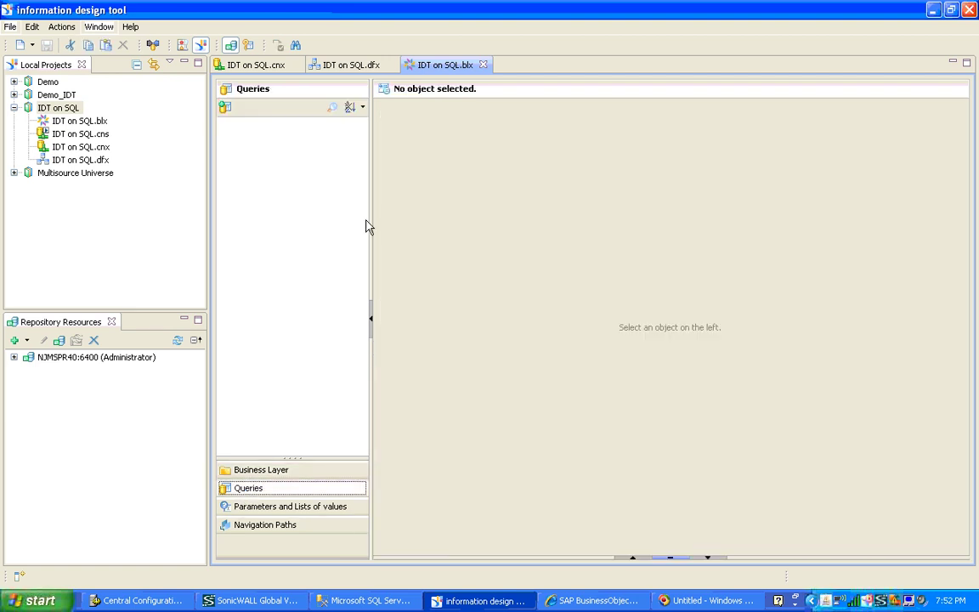
{"action": "left_click", "coordinate": [226, 107]}
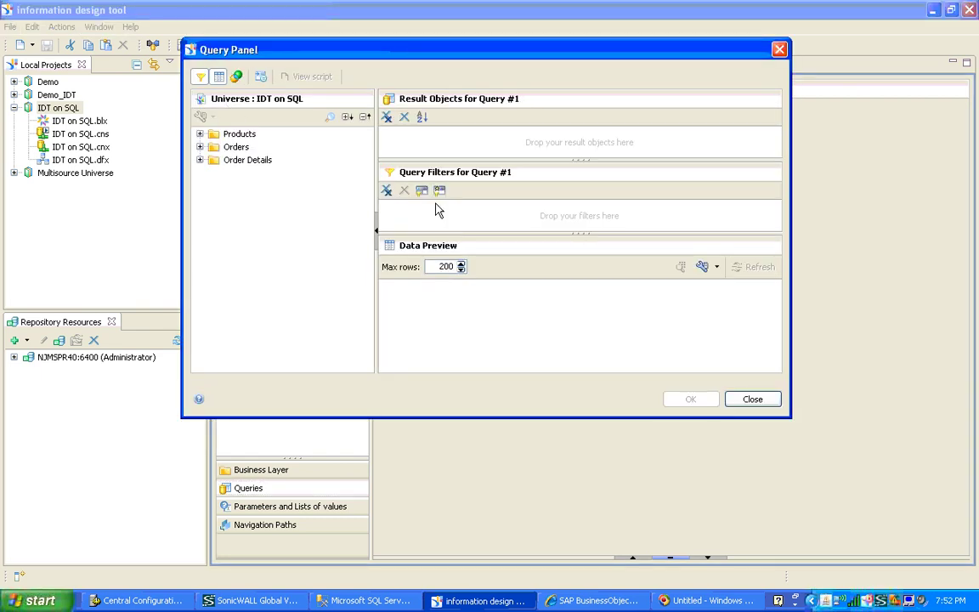
{"action": "left_click", "coordinate": [199, 134]}
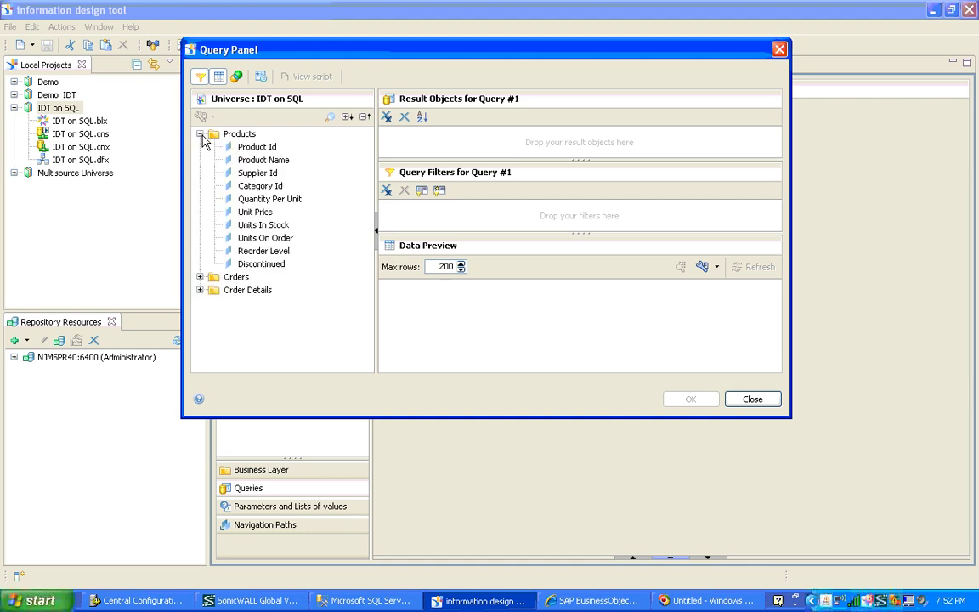
{"action": "left_click", "coordinate": [259, 150]}
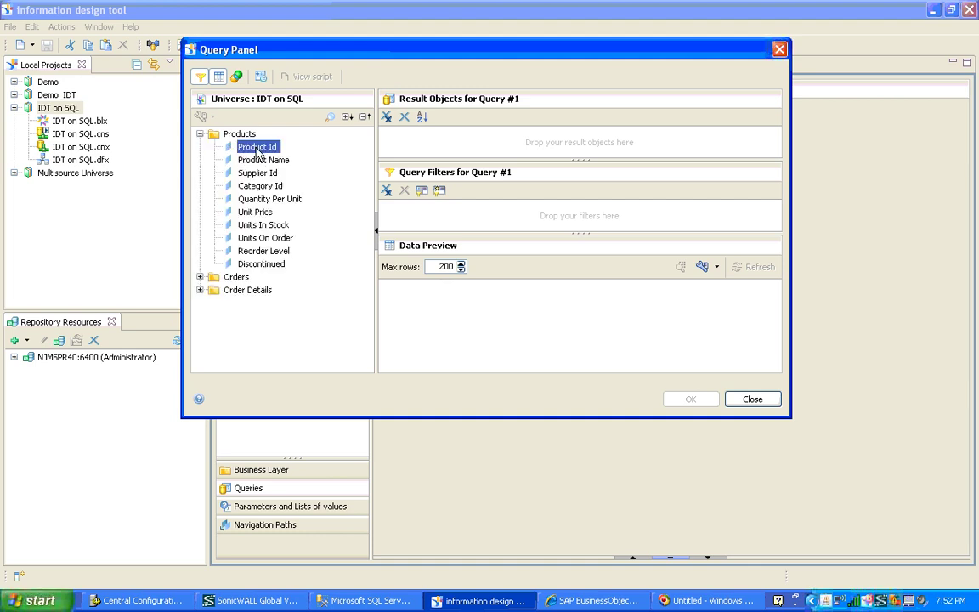
{"action": "left_click_drag", "start_coordinate": [258, 149], "coordinate": [412, 141]}
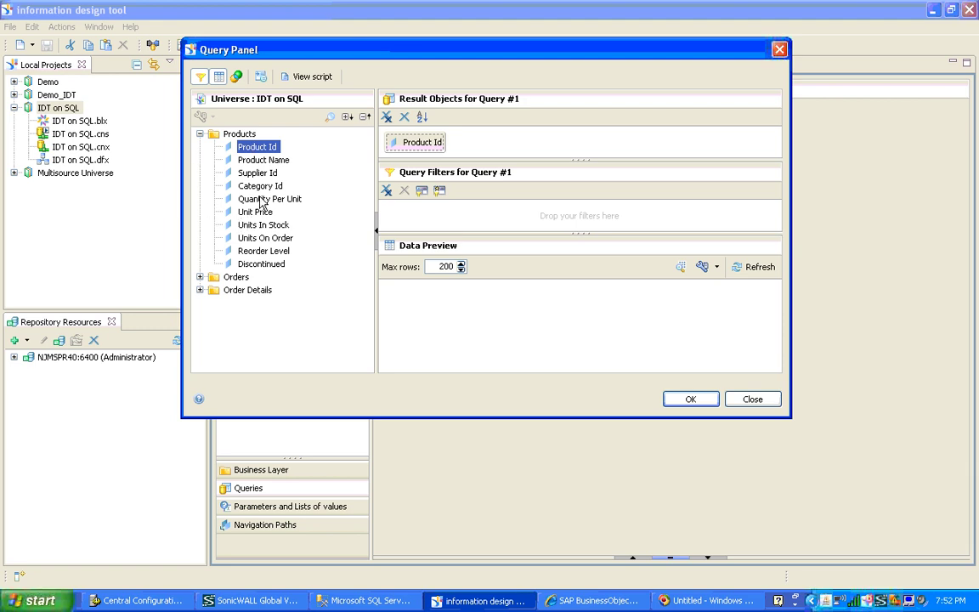
Step: Add Quantity, Order Id and Product Name to Result Objects and remove Product Id
{"action": "left_click", "coordinate": [200, 277]}
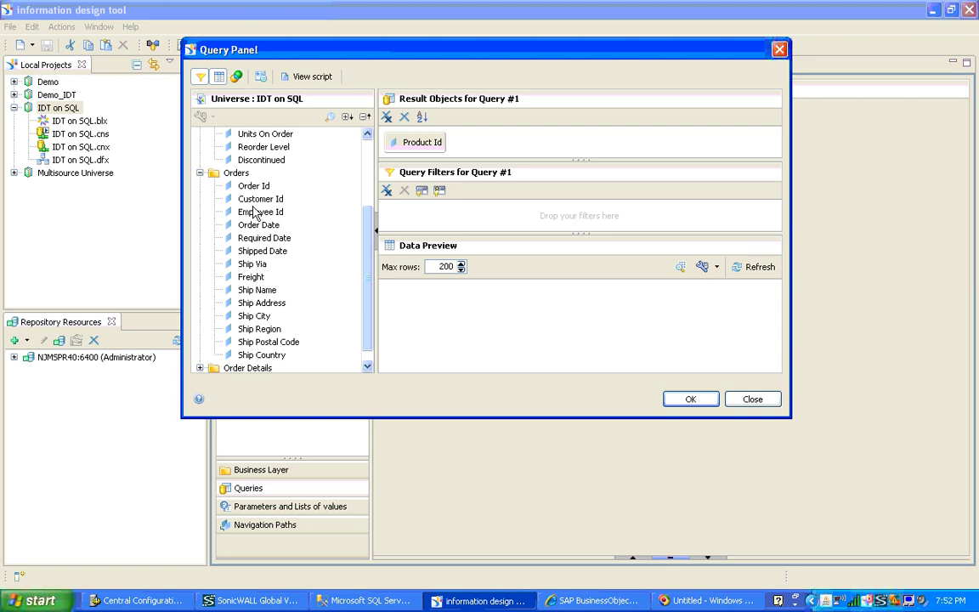
{"action": "left_click", "coordinate": [199, 367]}
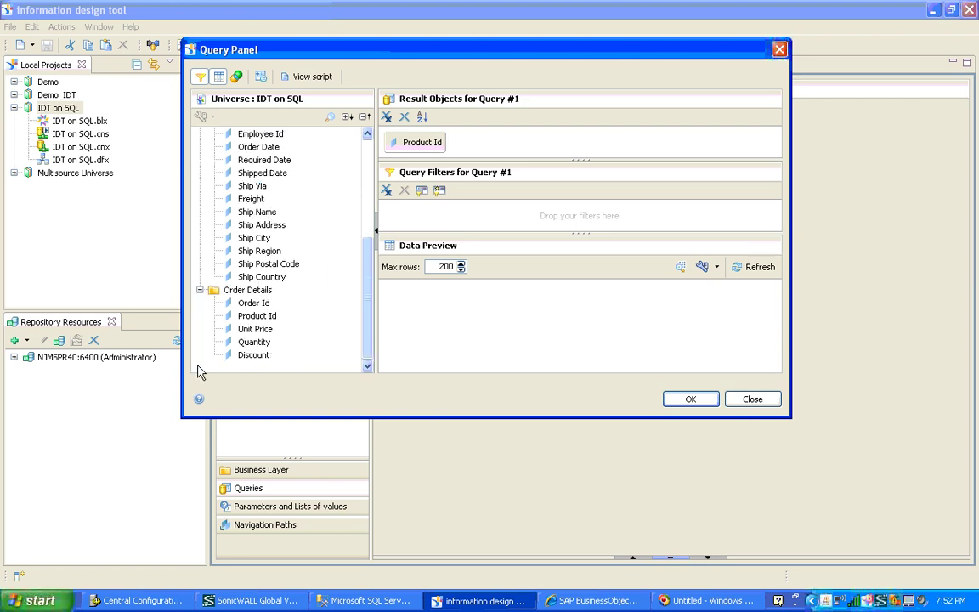
{"action": "left_click_drag", "start_coordinate": [254, 342], "coordinate": [480, 140]}
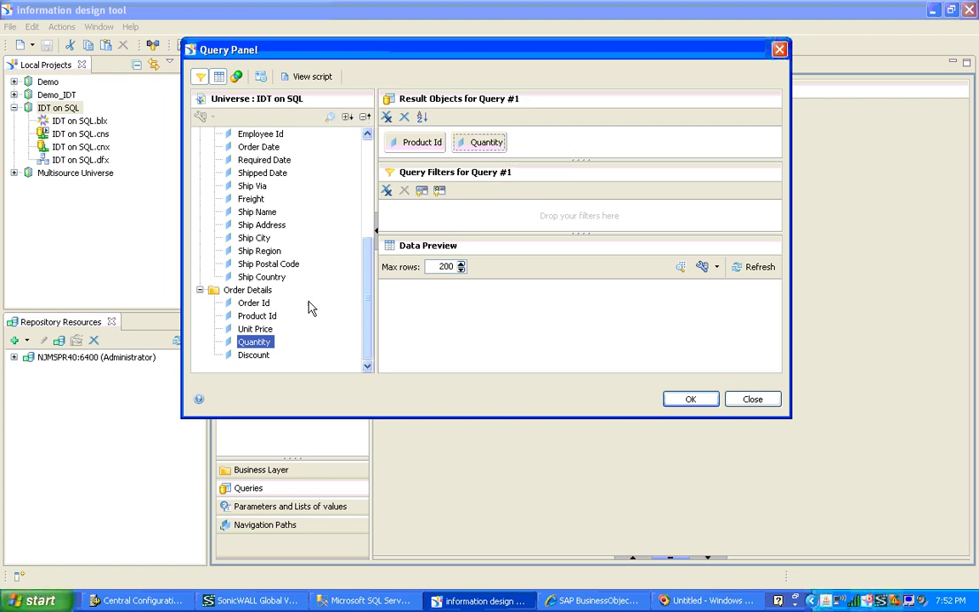
{"action": "scroll", "coordinate": [365, 231], "scroll_direction": "up", "scroll_amount": 2}
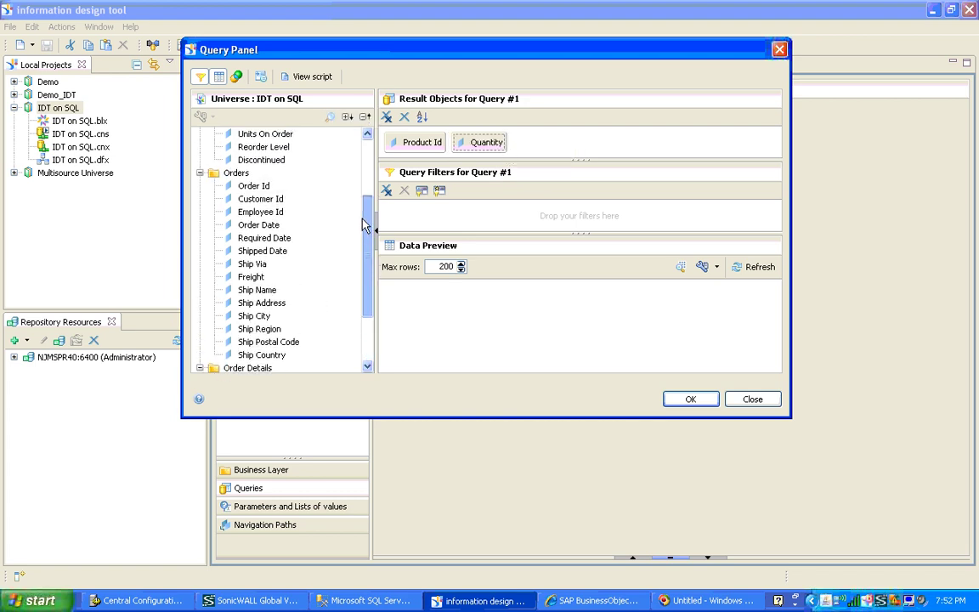
{"action": "mouse_move", "coordinate": [367, 219]}
{"action": "left_mouse_down"}
{"action": "mouse_move", "coordinate": [365, 170]}
{"action": "mouse_move", "coordinate": [367, 272]}
{"action": "mouse_move", "coordinate": [367, 218]}
{"action": "left_mouse_up"}
{"action": "left_click_drag", "start_coordinate": [262, 191], "coordinate": [549, 142]}
{"action": "left_click_drag", "start_coordinate": [401, 142], "coordinate": [344, 179]}
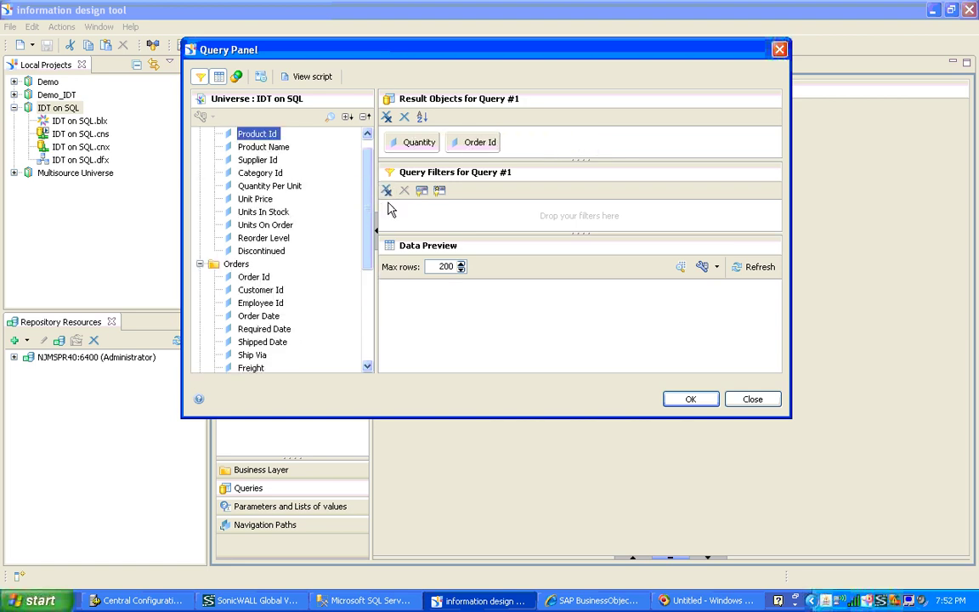
{"action": "left_click_drag", "start_coordinate": [263, 147], "coordinate": [393, 143]}
Step: Save the query, preview its returned rows, then close the results preview
{"action": "left_click", "coordinate": [691, 398]}
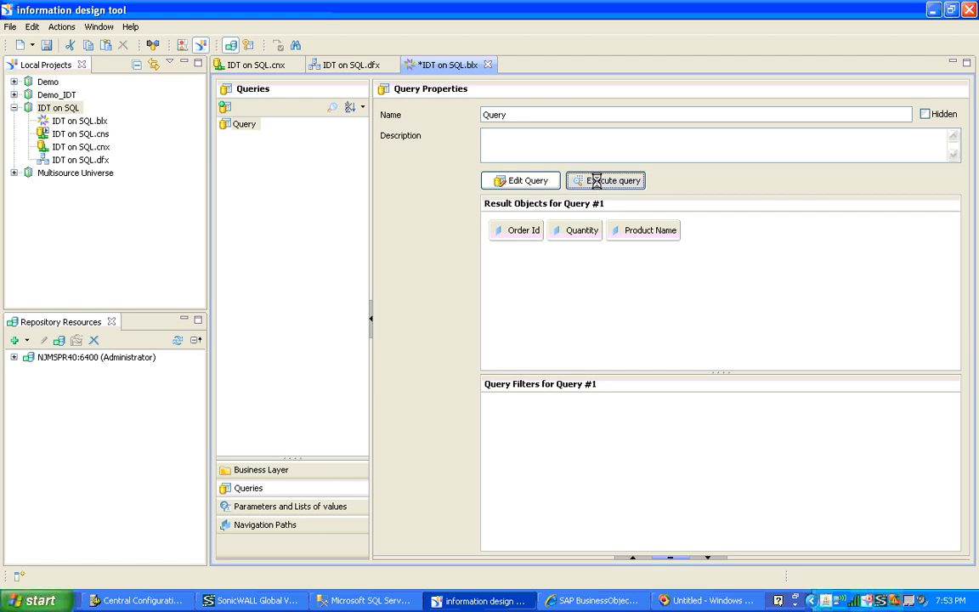
{"action": "left_click", "coordinate": [581, 181]}
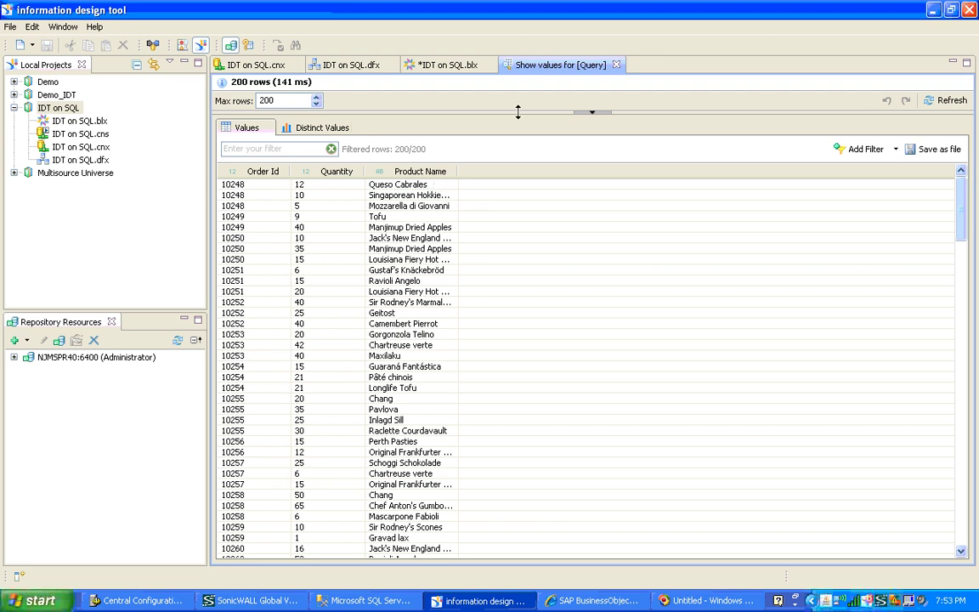
{"action": "left_click", "coordinate": [617, 66]}
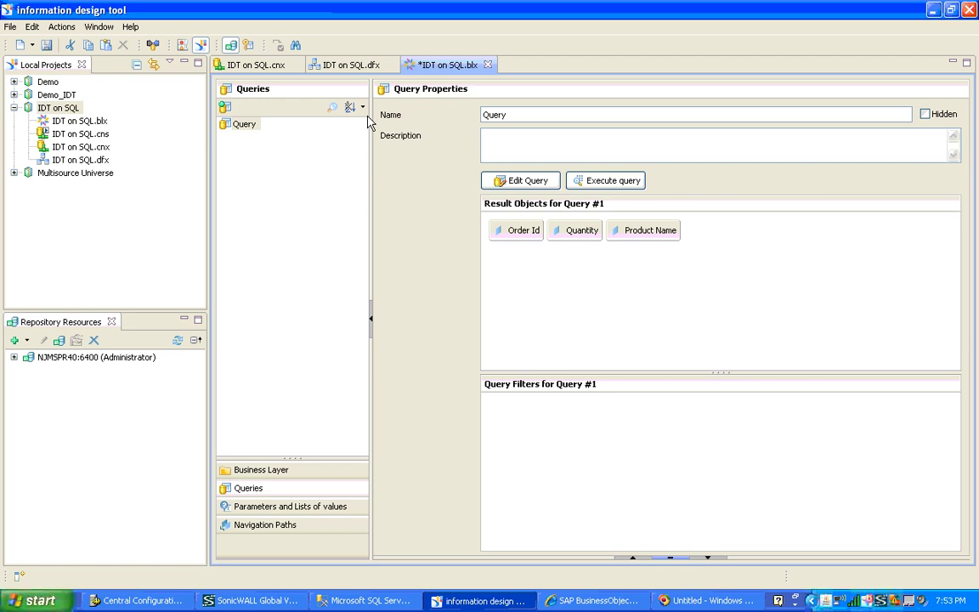